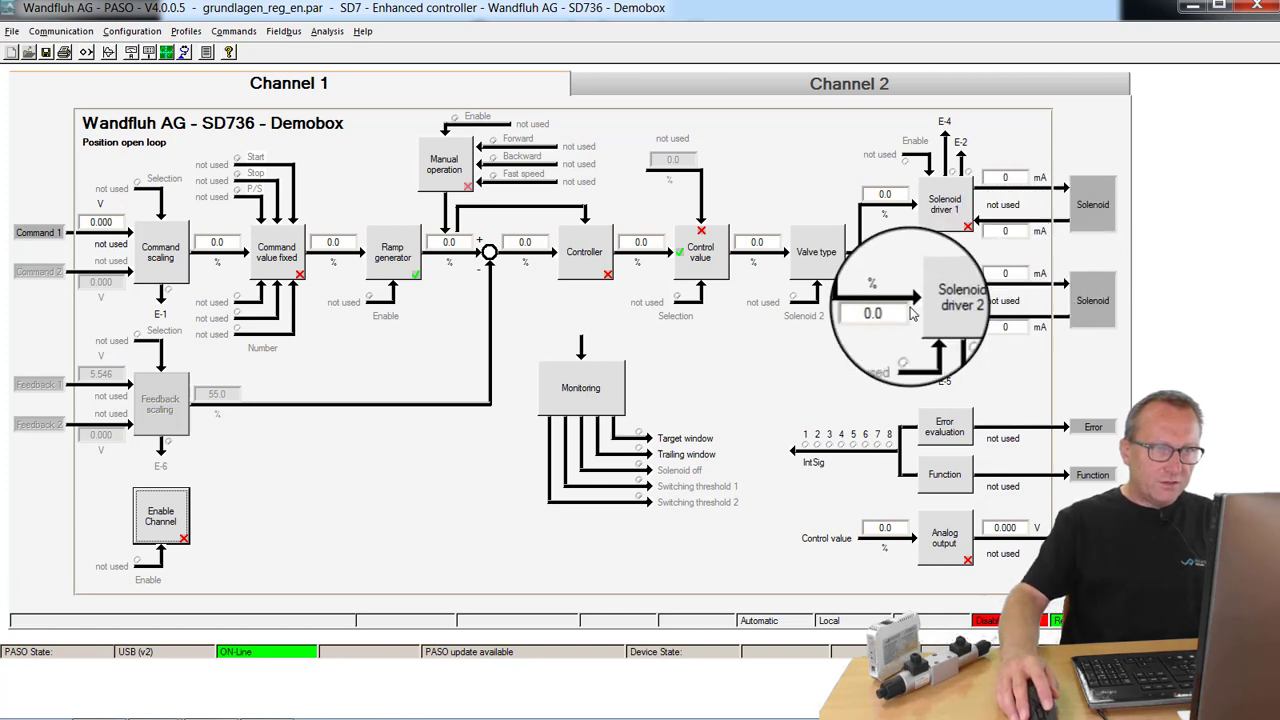
Review the operating mode, solenoid type and valve type in channel 1's valve type parameters, then close them without changes
left_click(815, 262)
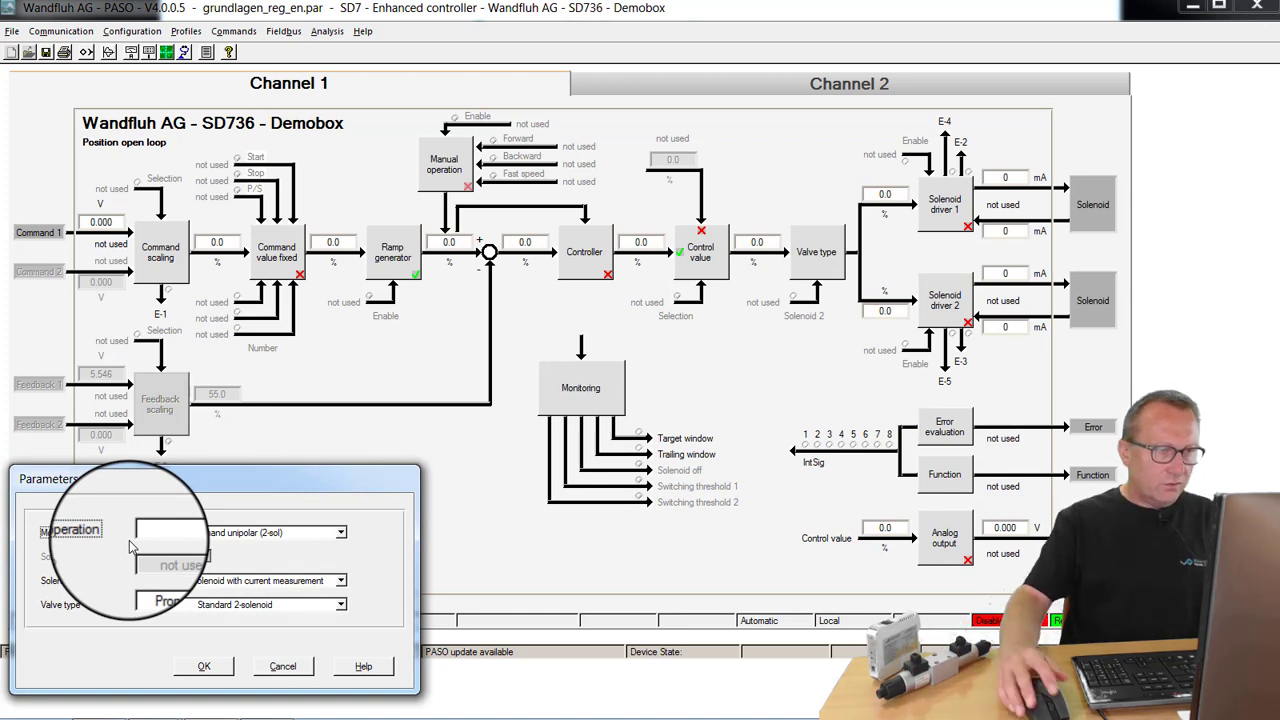
left_click(268, 670)
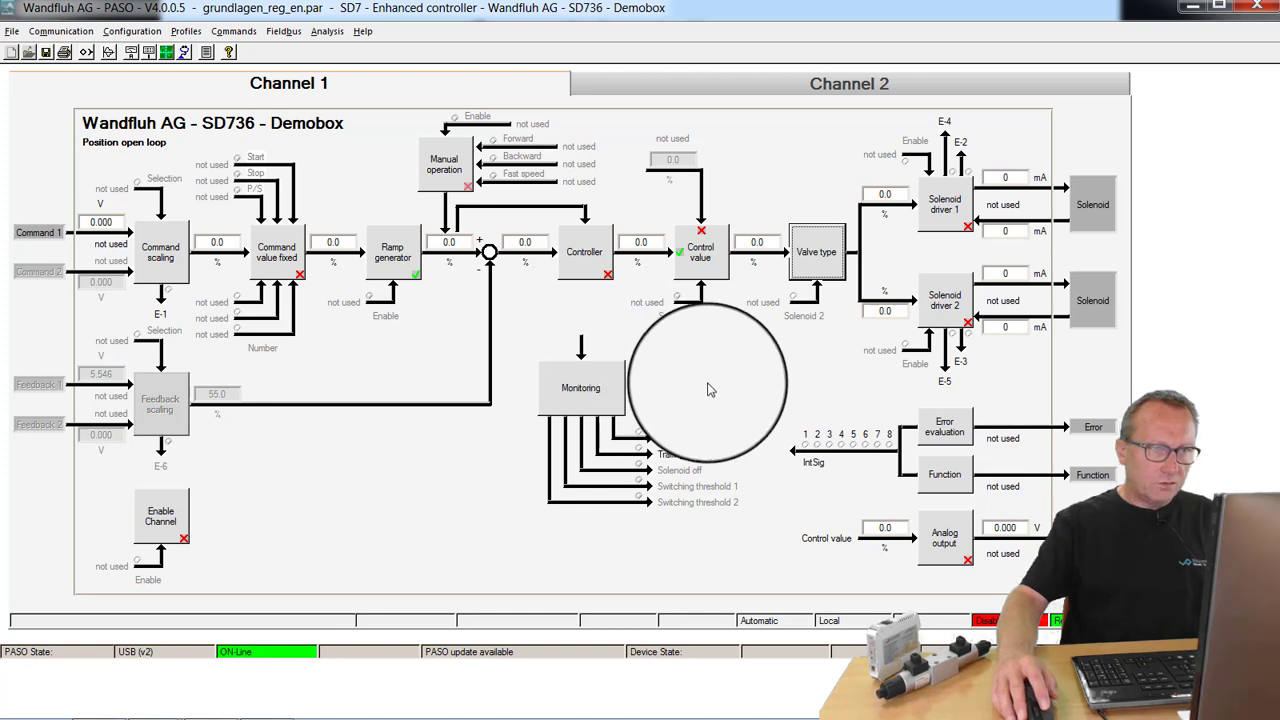
Set channel 1's controller mode to Position closed loop (2-sol) and accept adapting the dependent values on the connected card
double_click(594, 274)
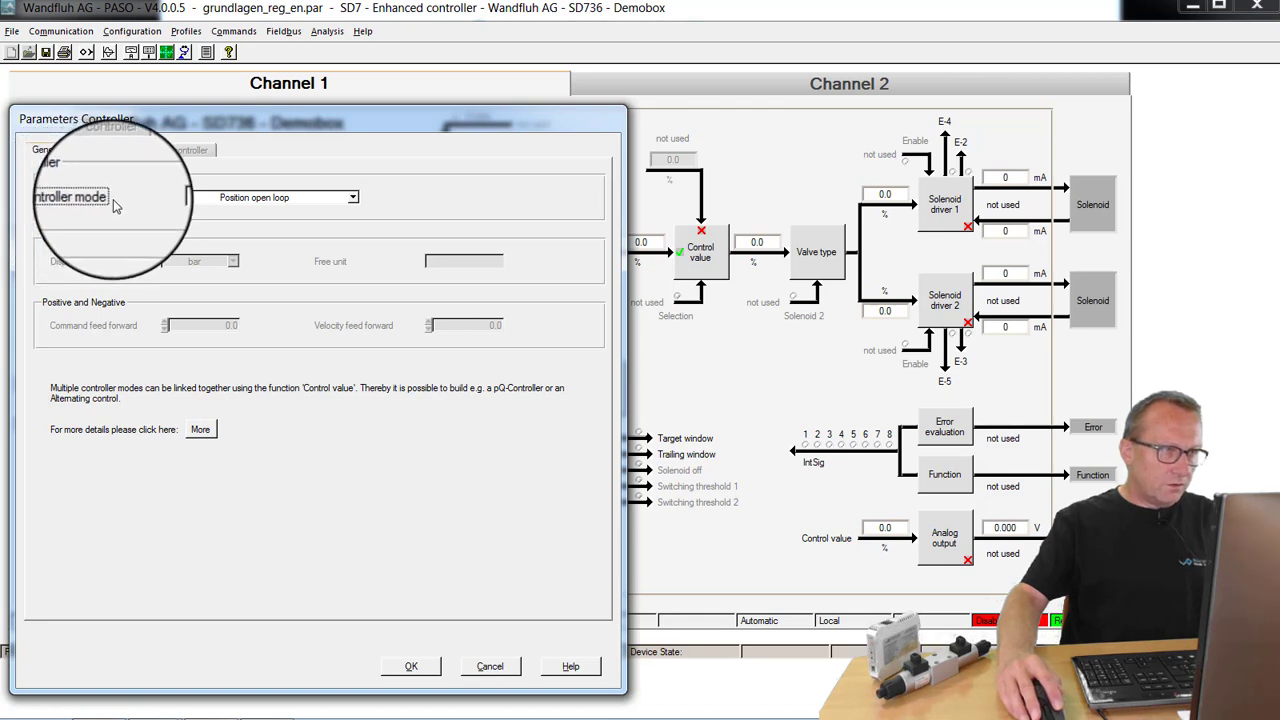
left_click(356, 198)
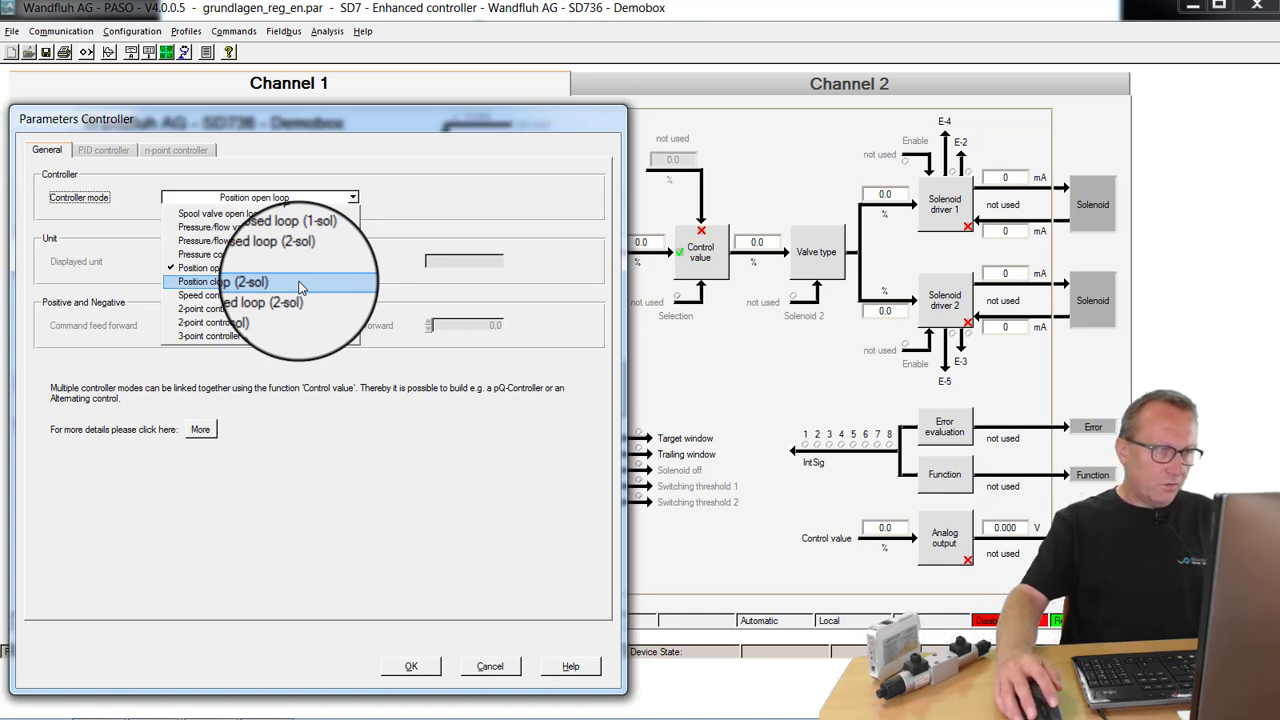
left_click(215, 284)
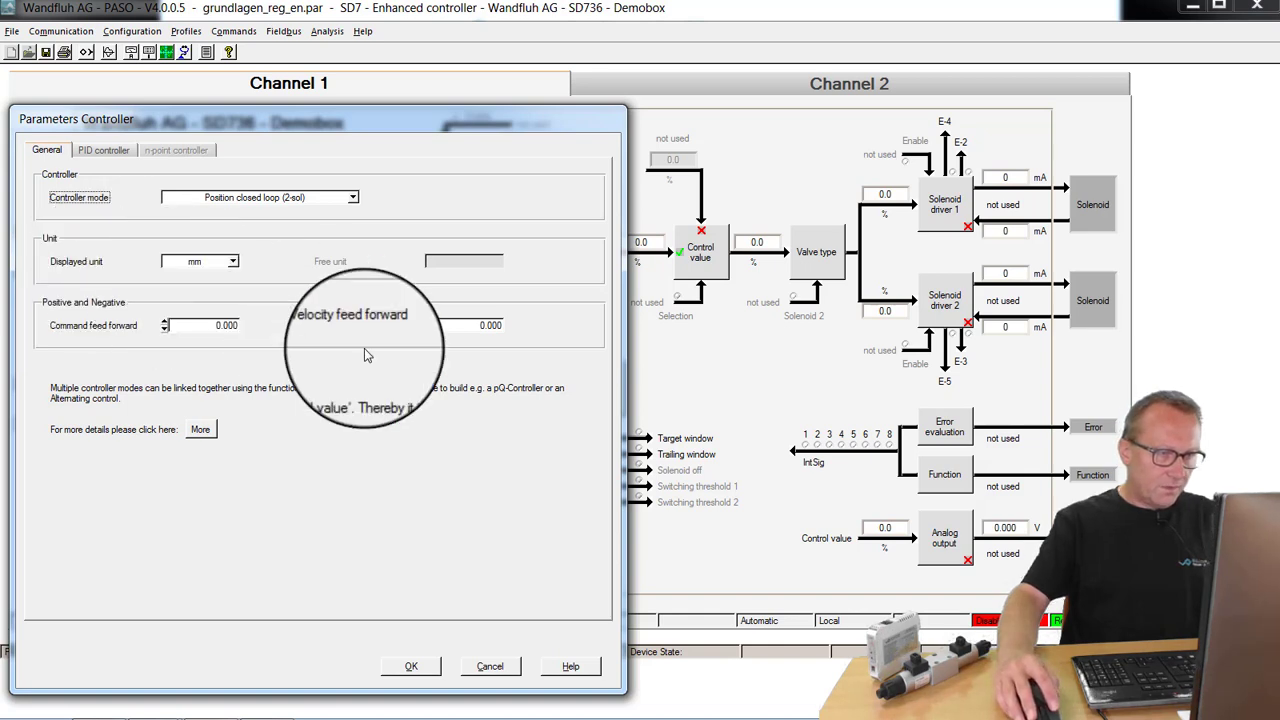
left_click(412, 668)
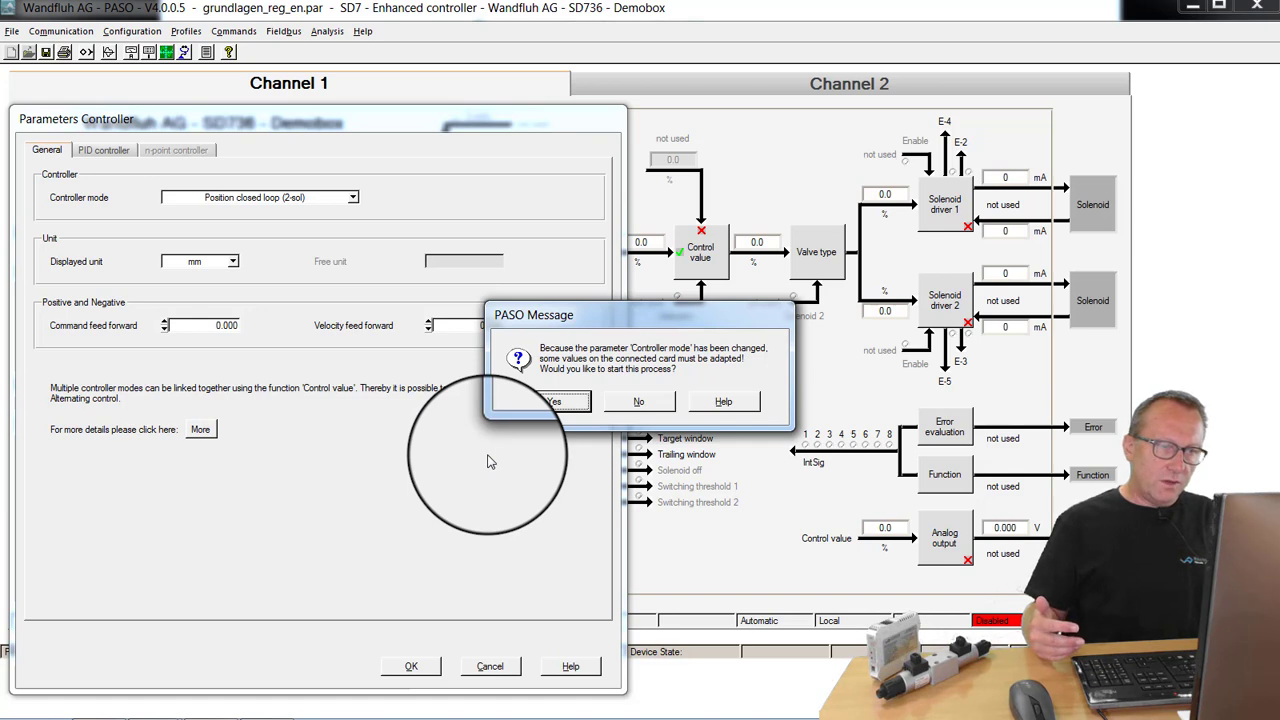
left_click(555, 401)
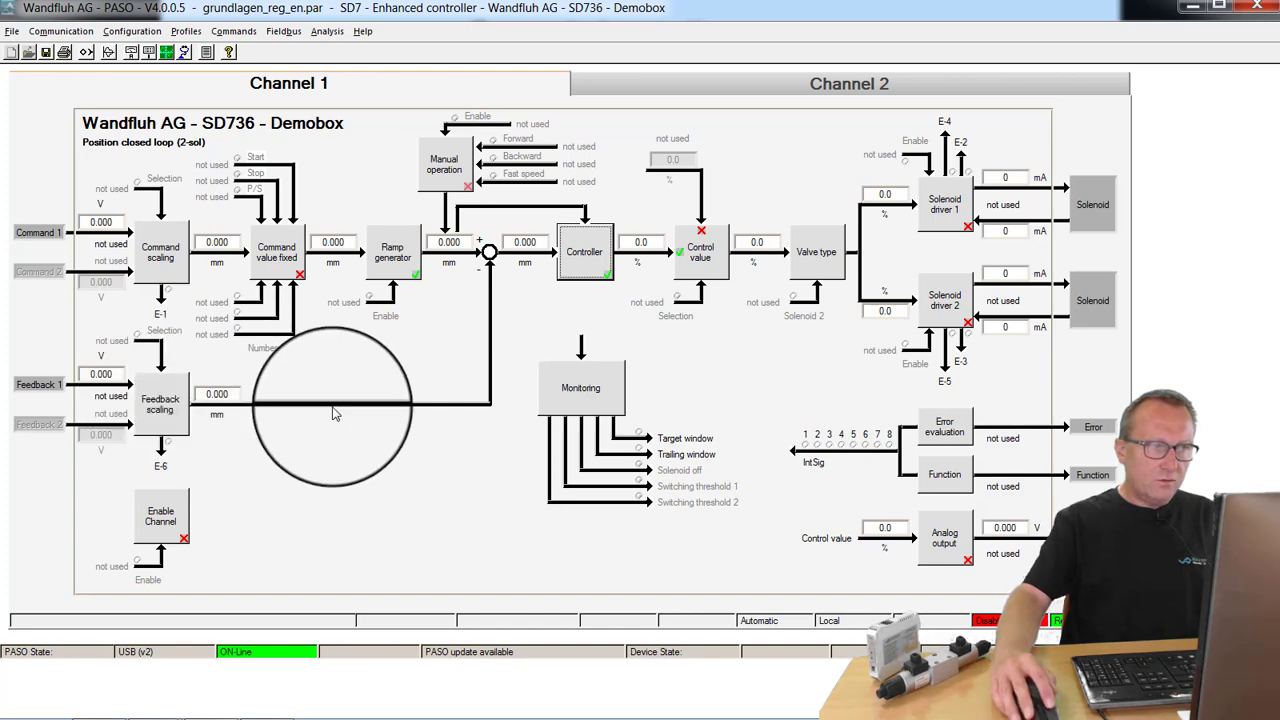
In the feedback scaling parameters, set feedback value 1 to signal type Current using analog input AnaInp2 [mA]
double_click(172, 422)
left_click_drag(734, 157, 799, 124)
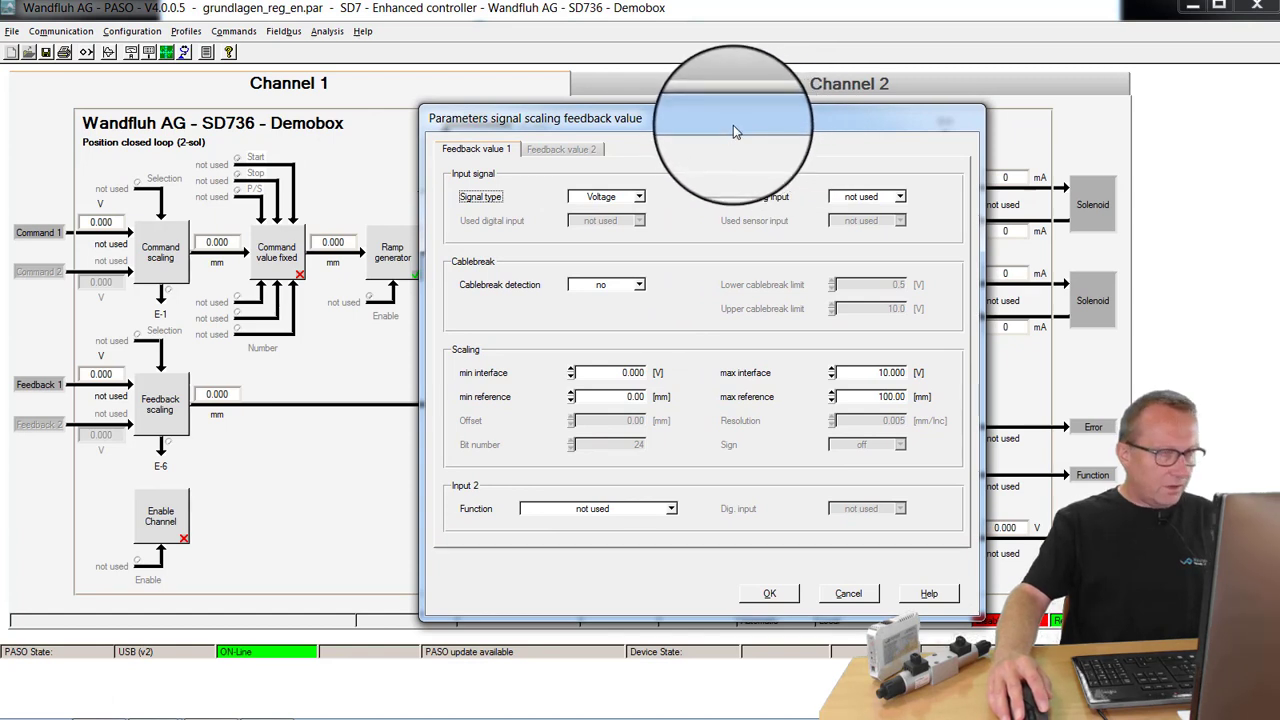
left_click(620, 197)
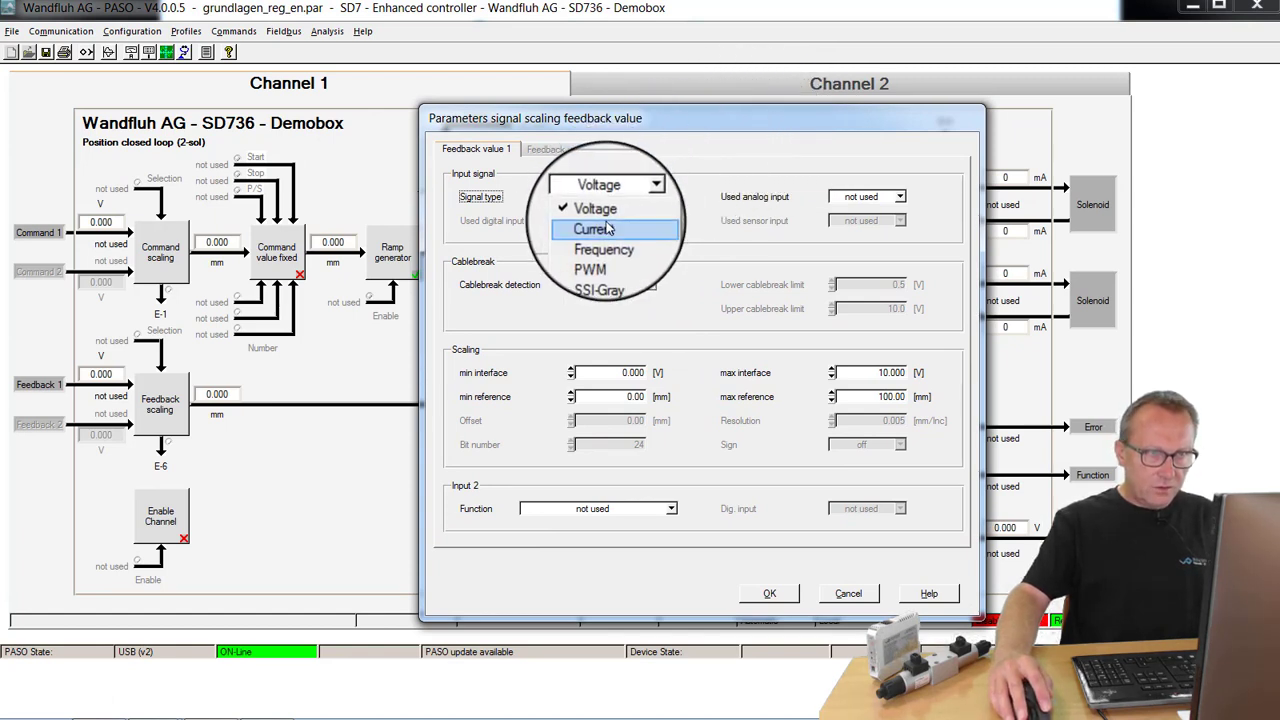
left_click(598, 229)
left_click(860, 196)
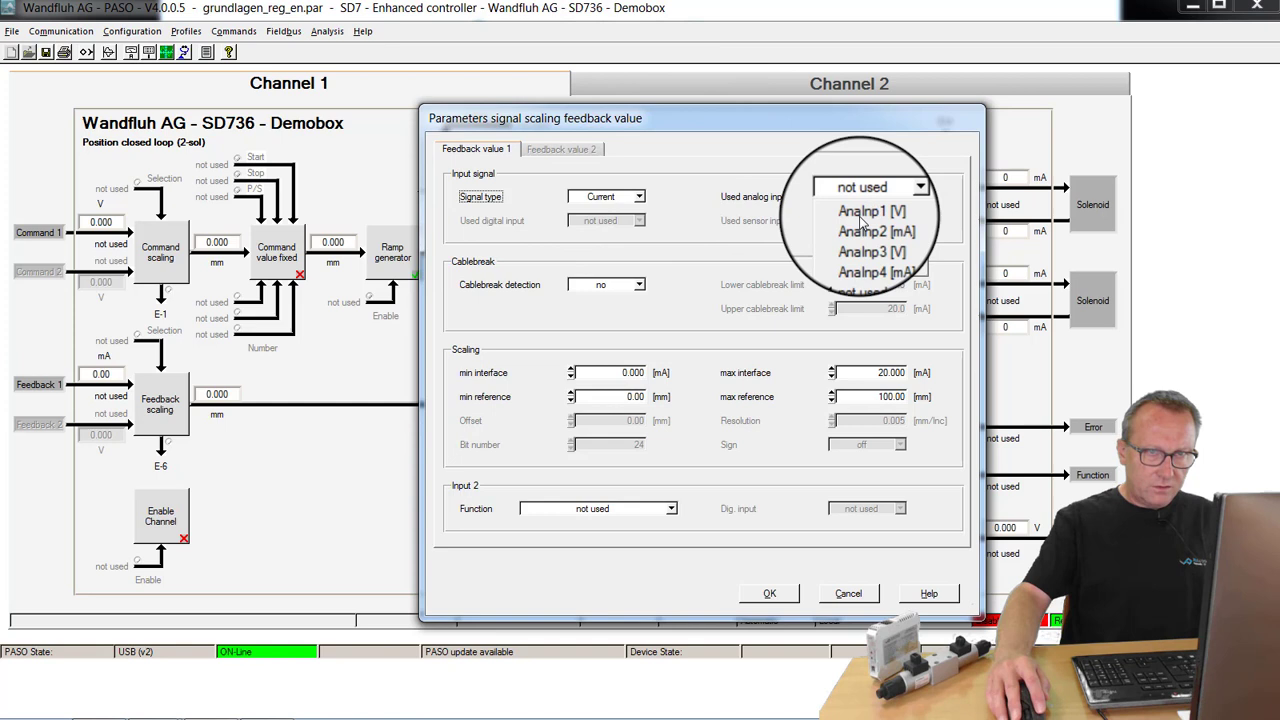
left_click(857, 236)
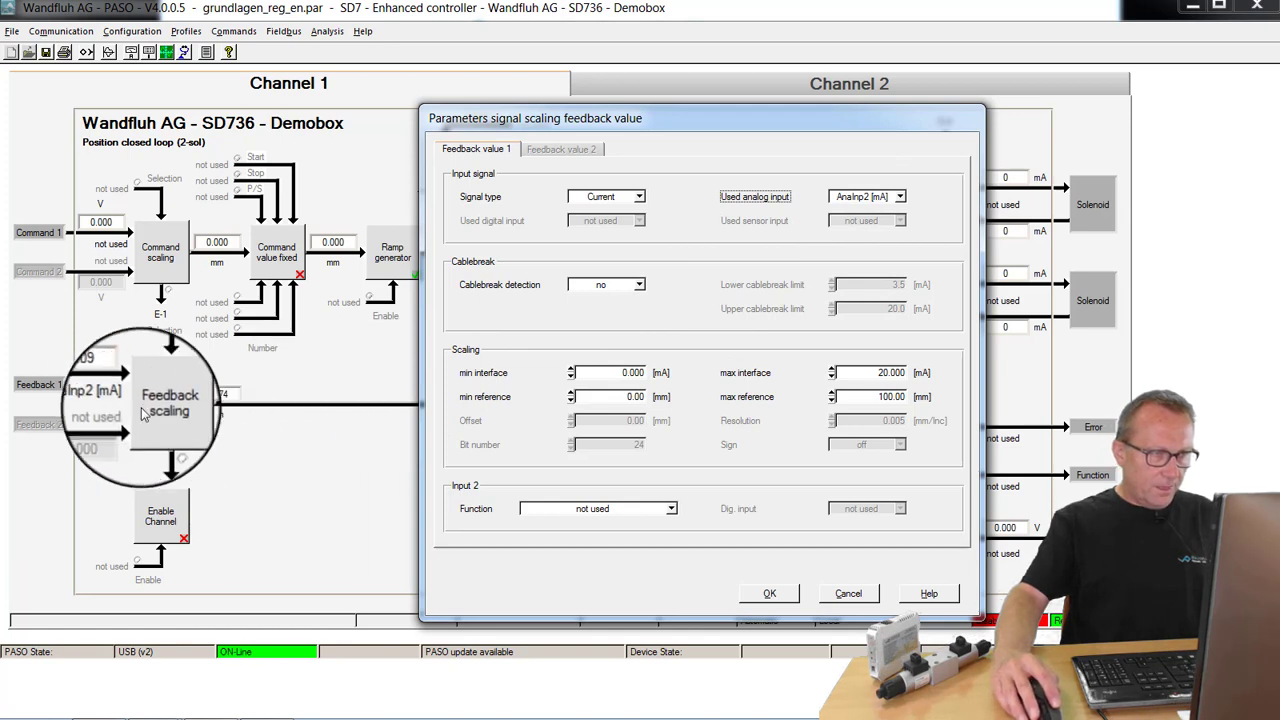
Set the interface scaling of feedback value 1 to a minimum of 0.090 mA and a maximum of 19.74 mA
key("Tab")
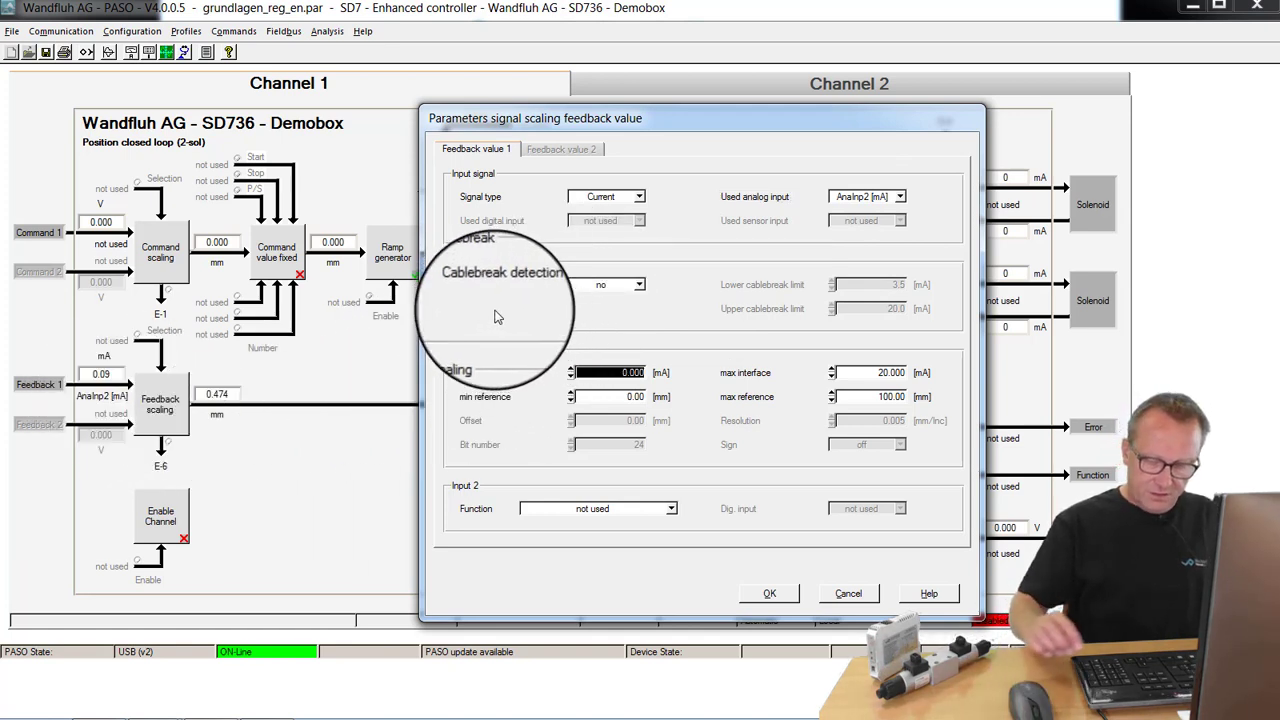
type("0")
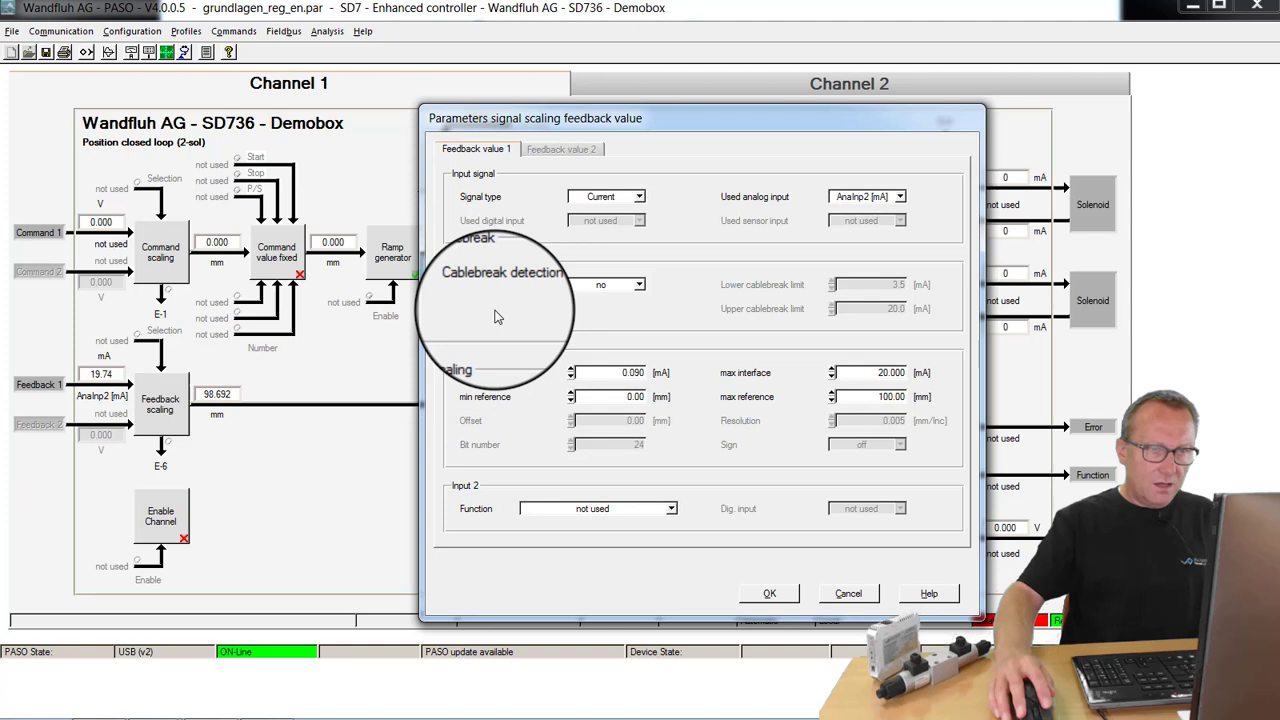
left_click(742, 376)
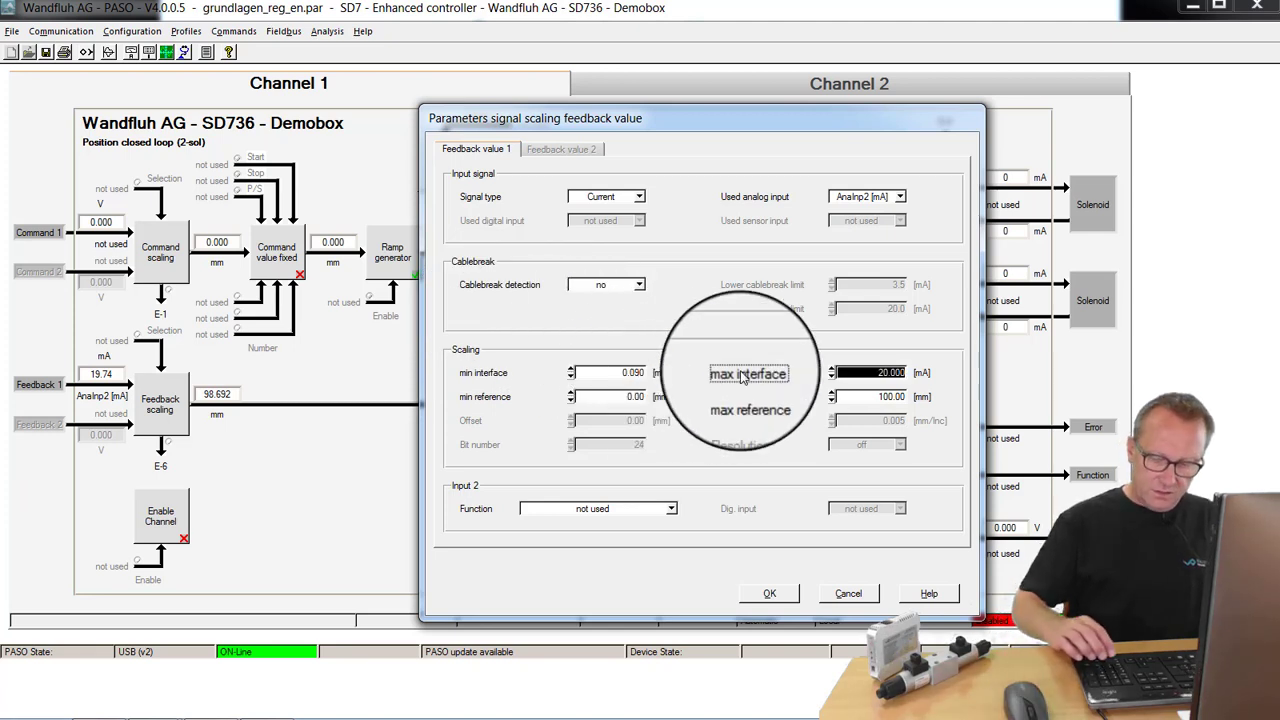
type("19.74")
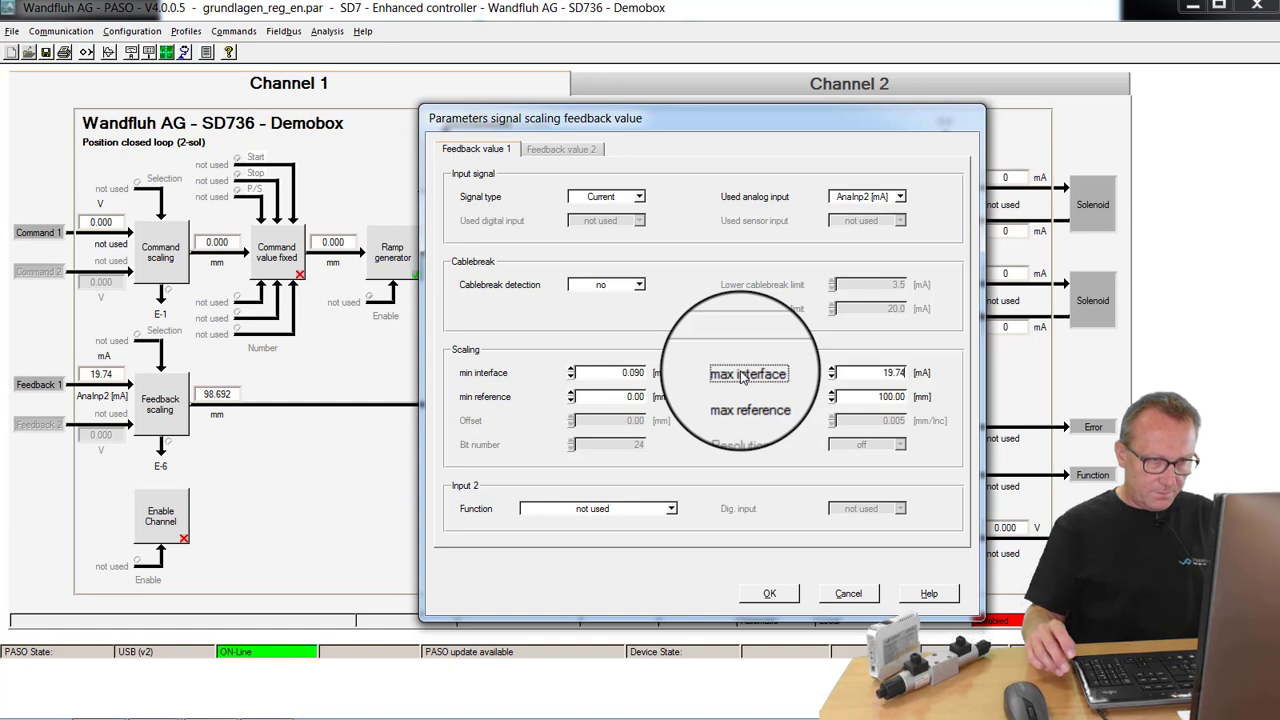
key("Tab")
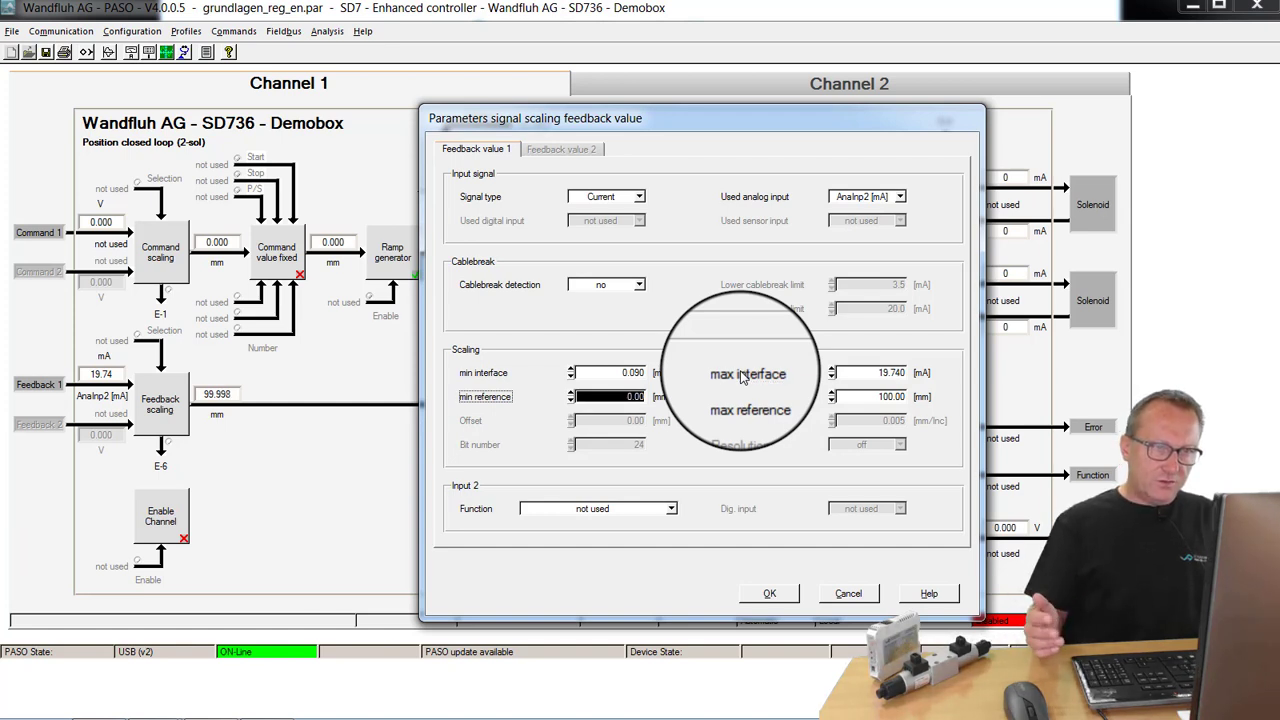
Set feedback value 1's max reference to 750 mm, then apply the scaling and accept adapting the dependent device values
key("Tab")
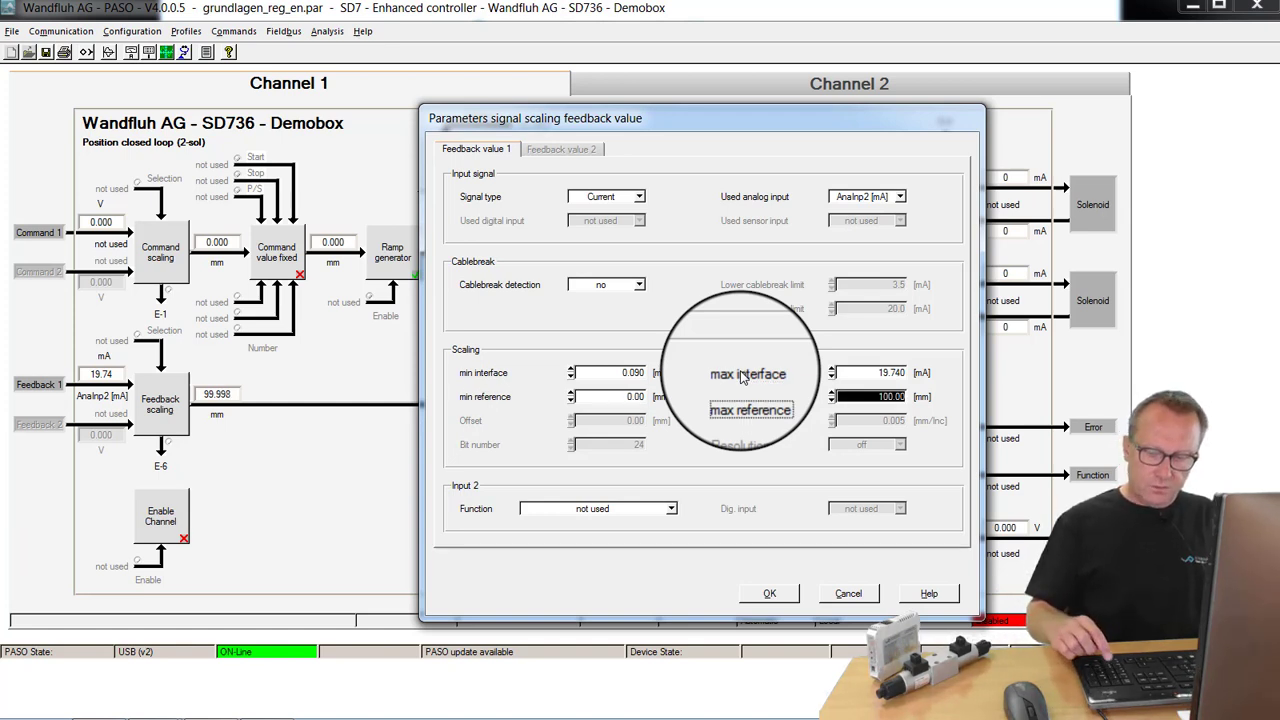
type("750")
key("Tab")
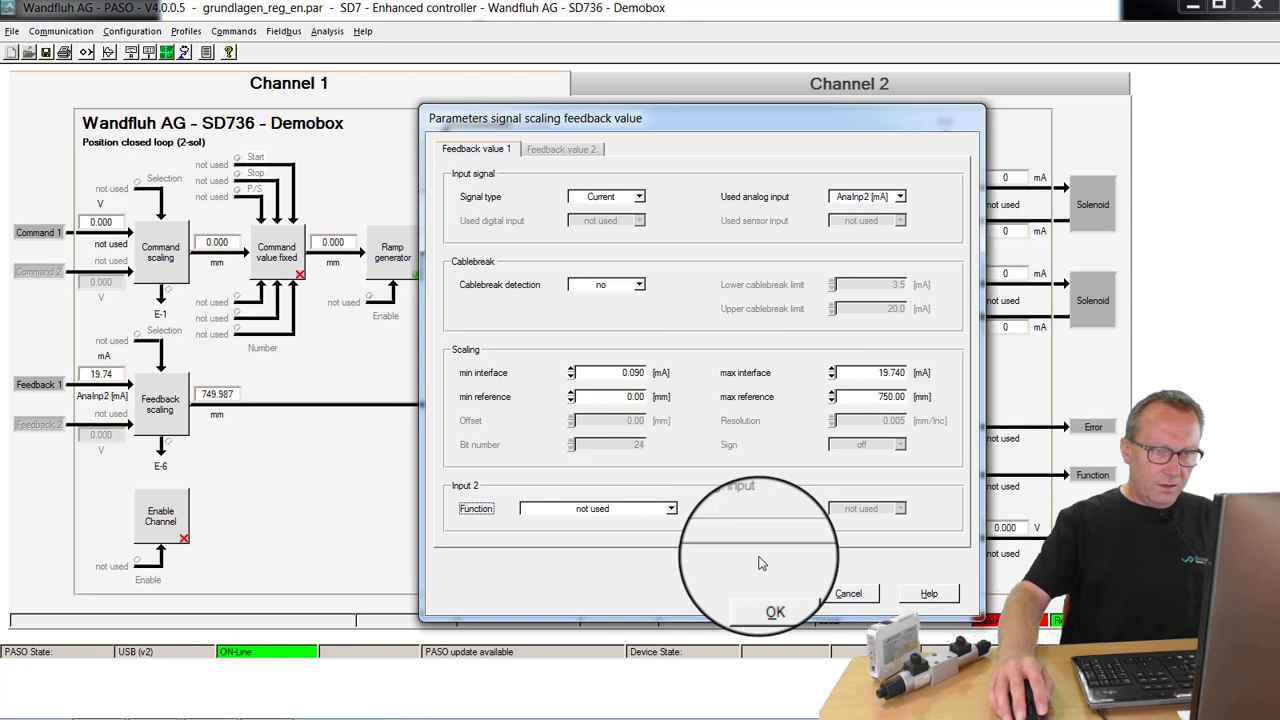
left_click(770, 596)
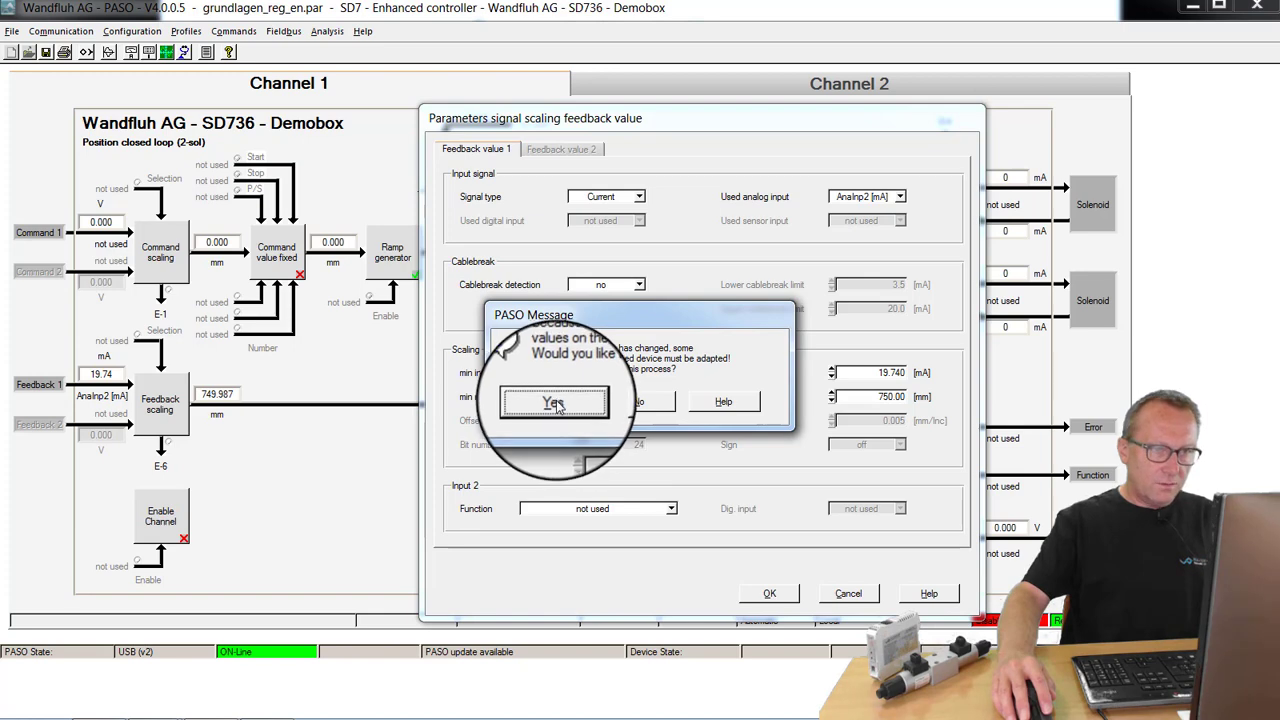
left_click(554, 402)
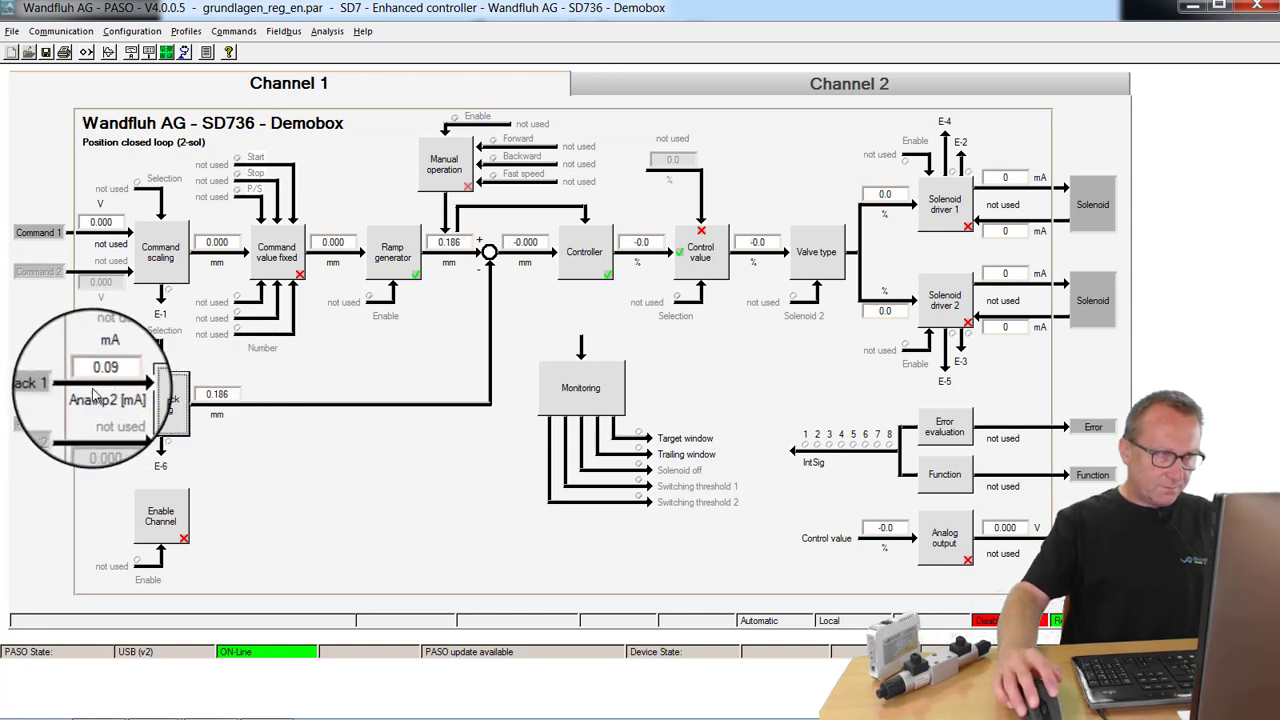
In the command scaling parameters, assign analog input AnaInp1 [V] to command value 1 and set its max interface to 9.922 V
double_click(170, 261)
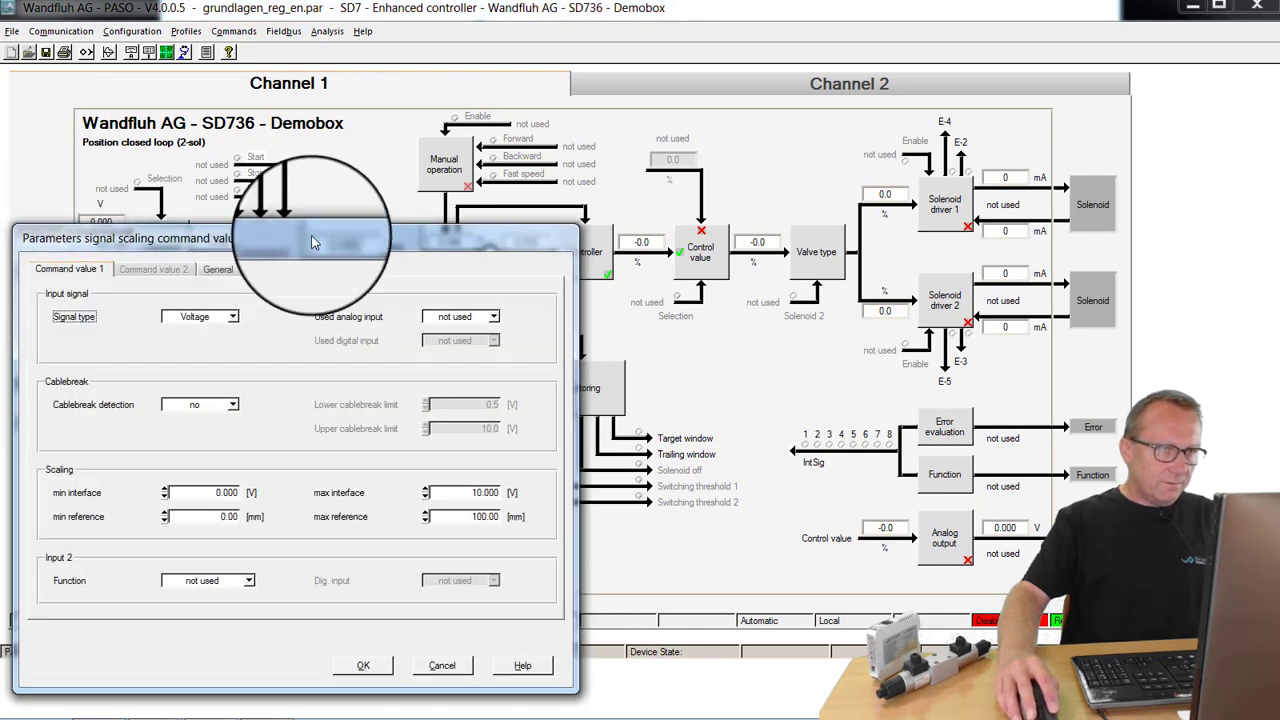
left_click_drag(295, 240, 603, 154)
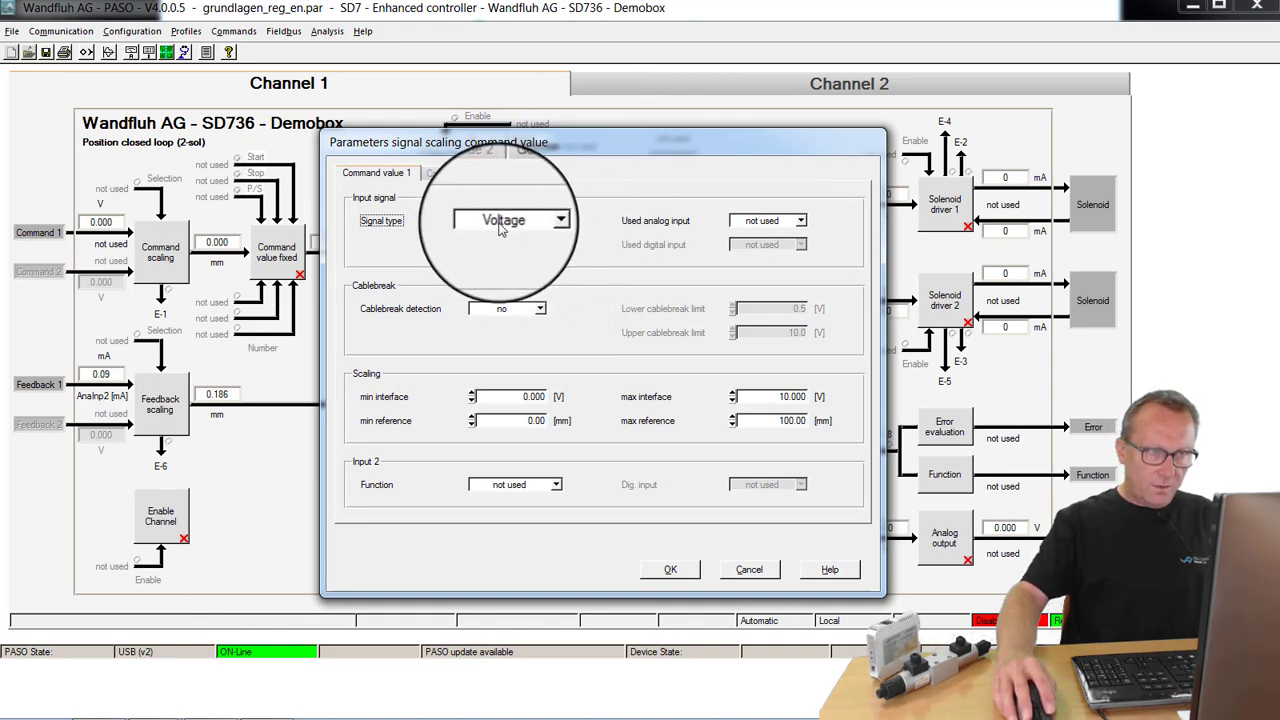
left_click(762, 220)
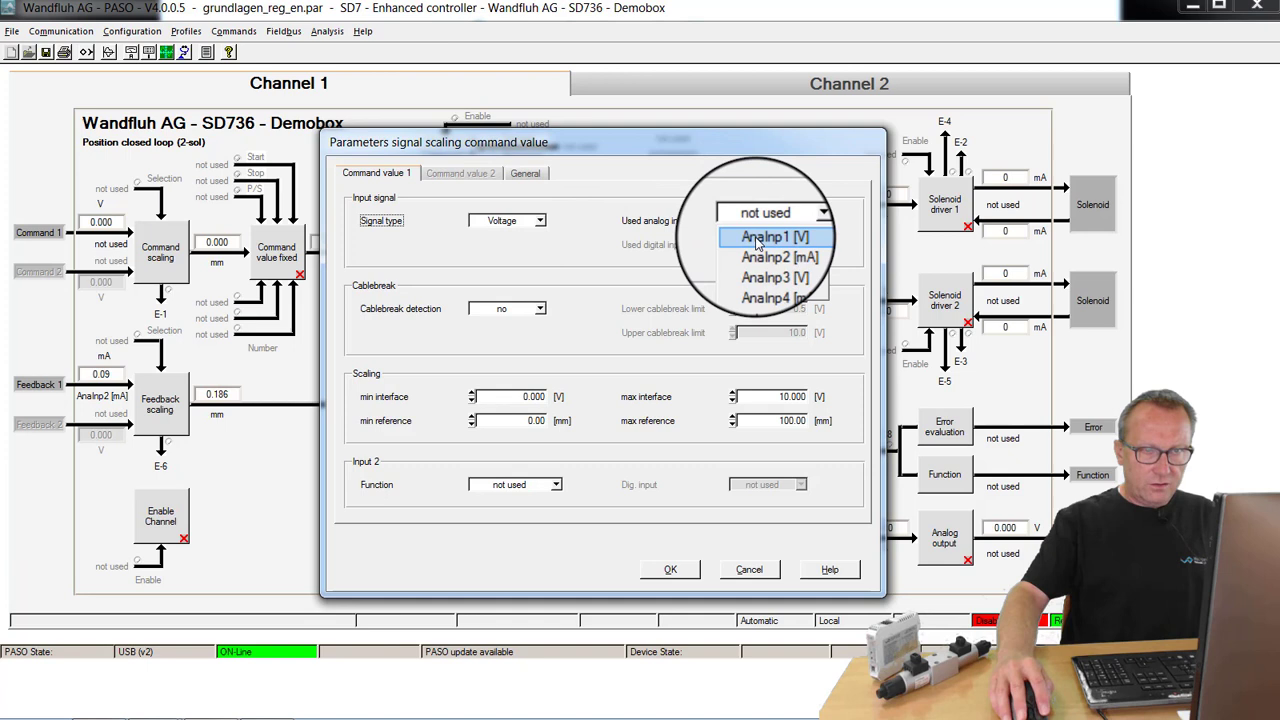
left_click(757, 243)
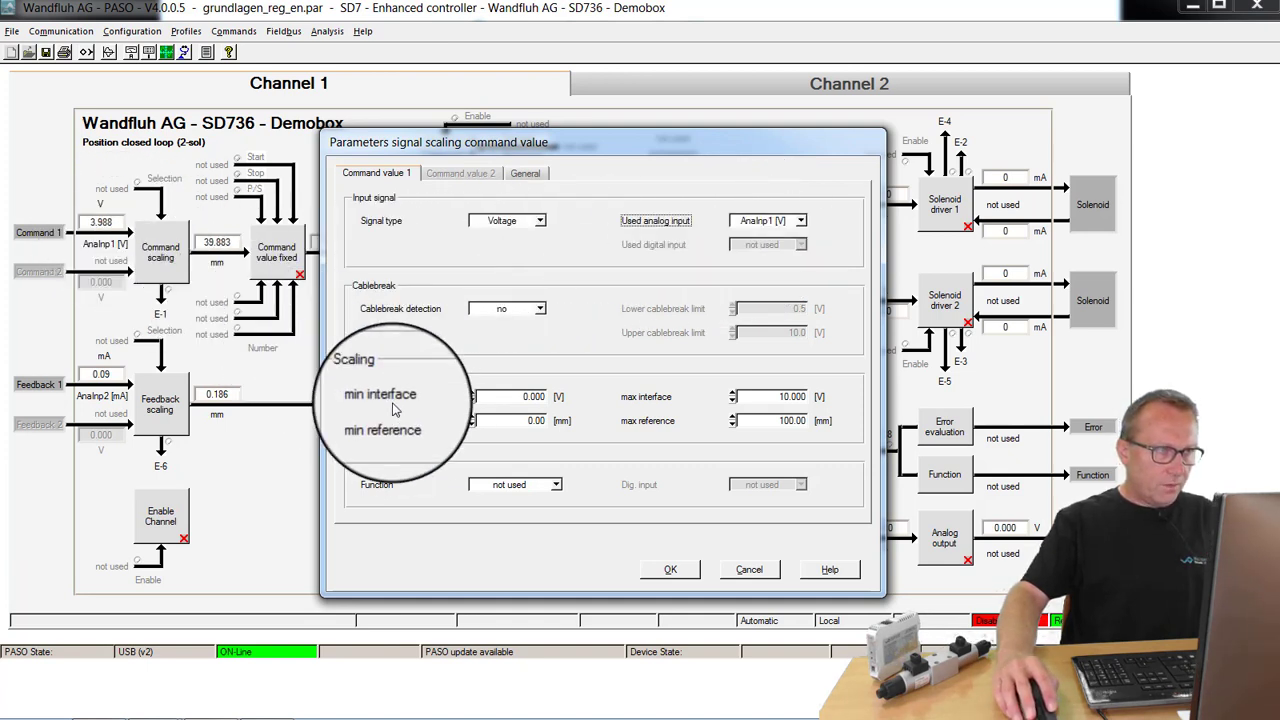
left_click(645, 399)
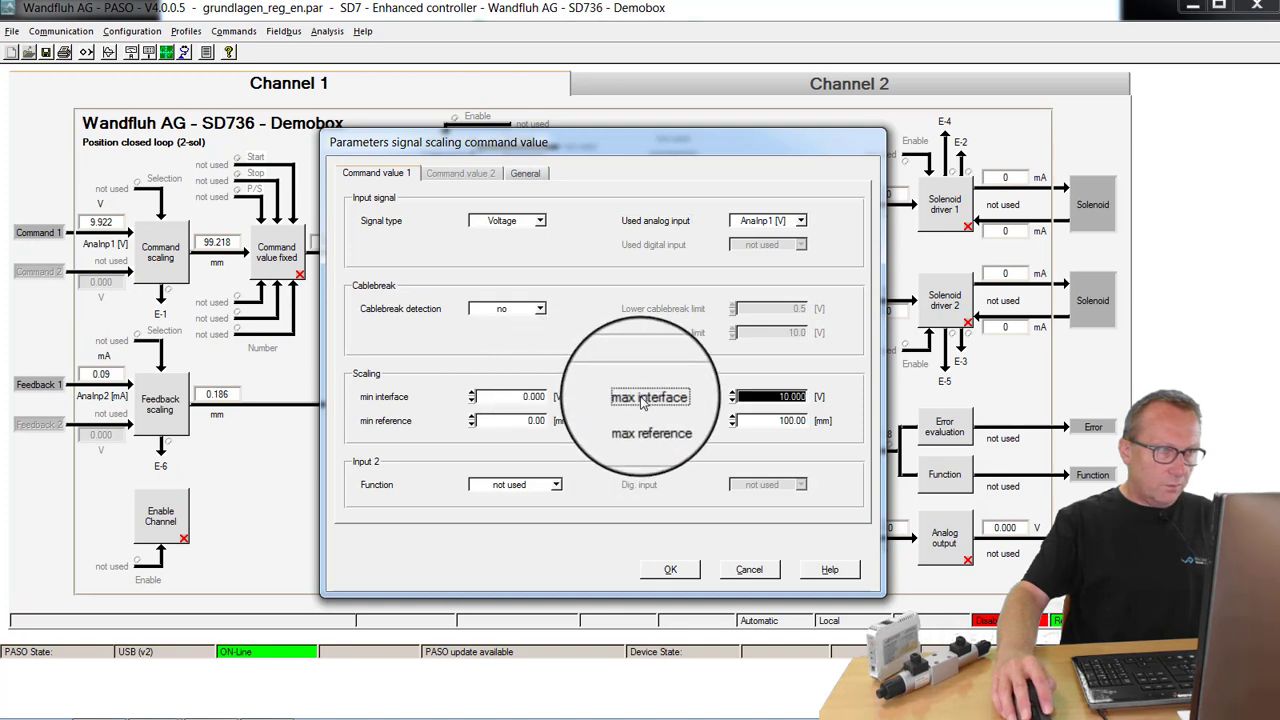
type("9.922")
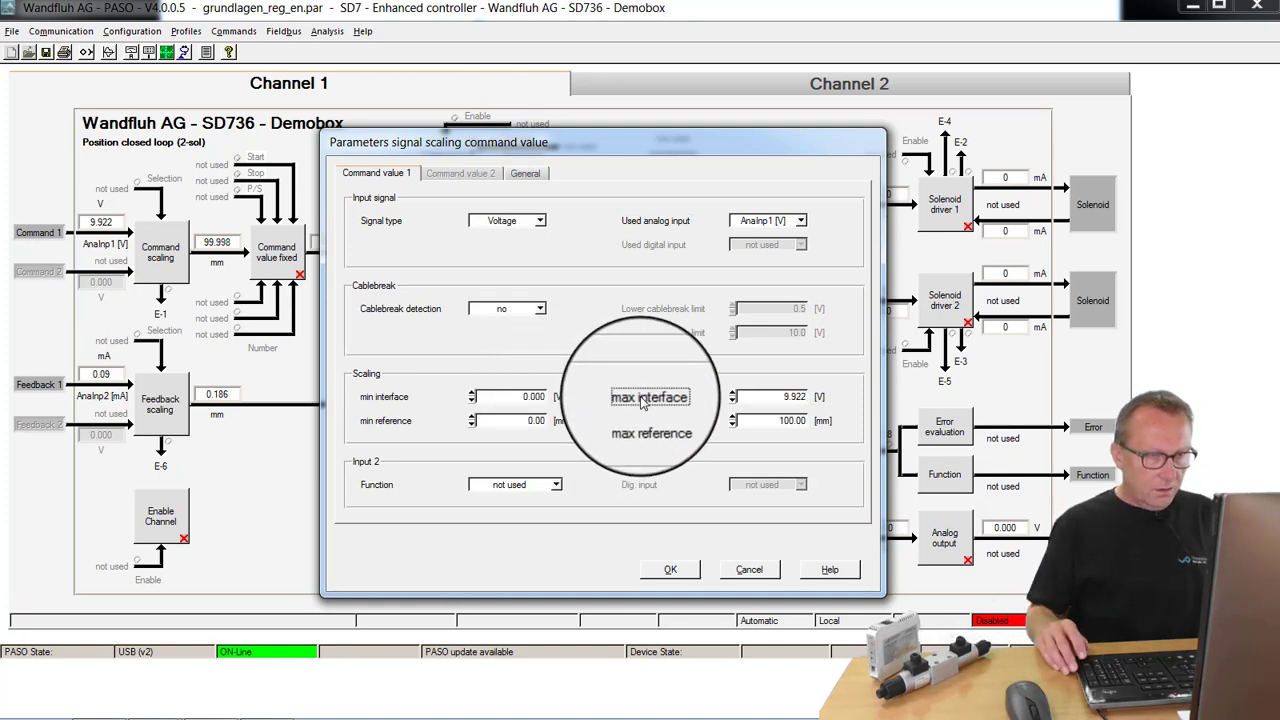
Set command value 1's reference range to 20–730 mm, then apply the scaling and accept adapting the dependent values
key("Tab")
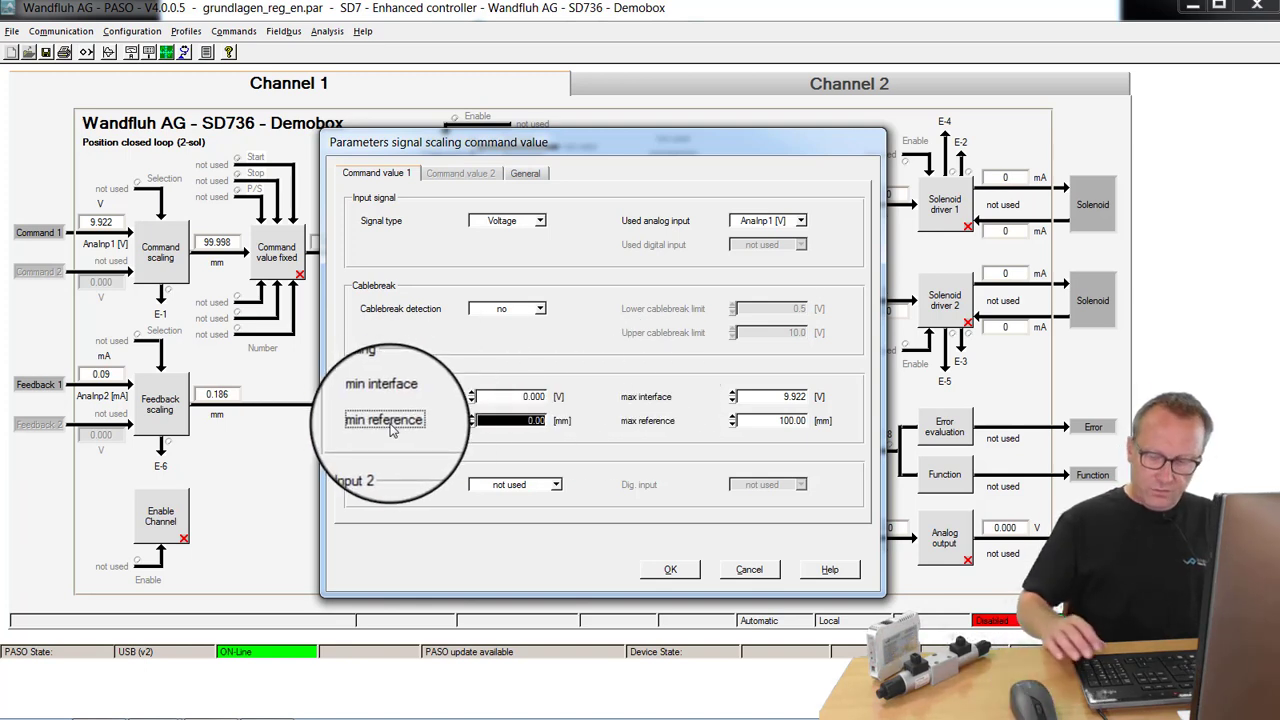
type("20")
key("Tab")
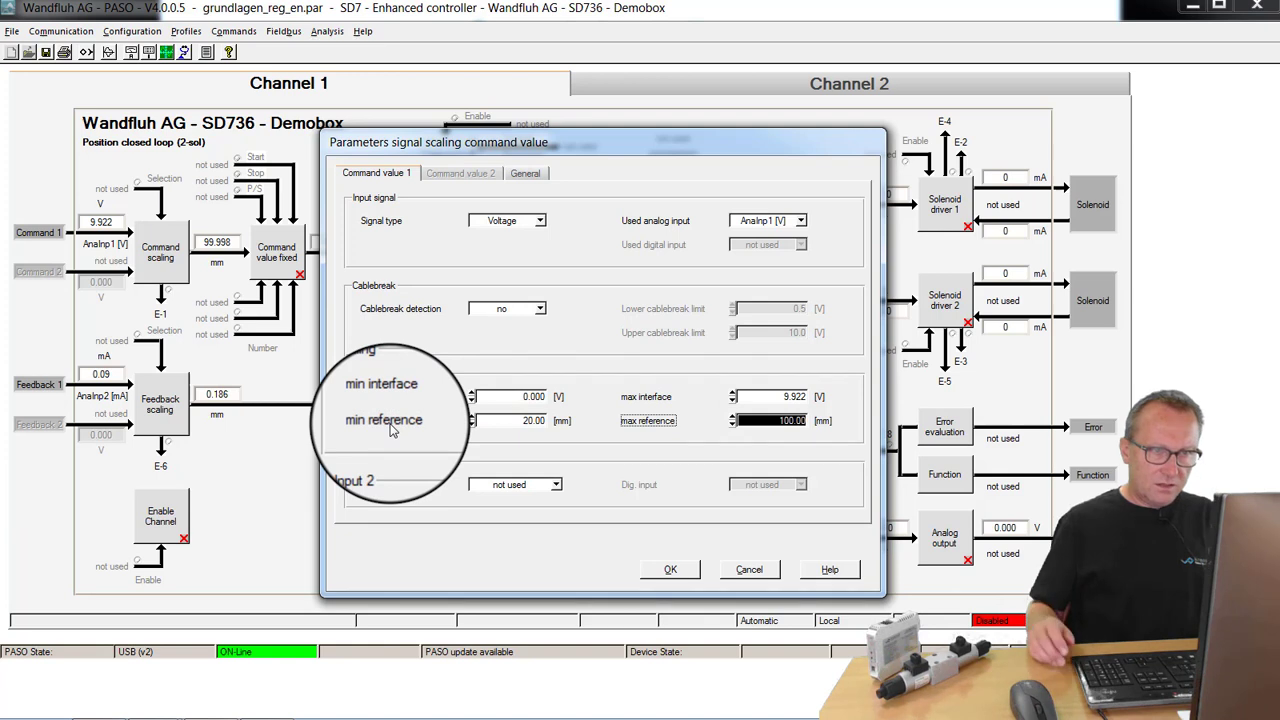
type("73")
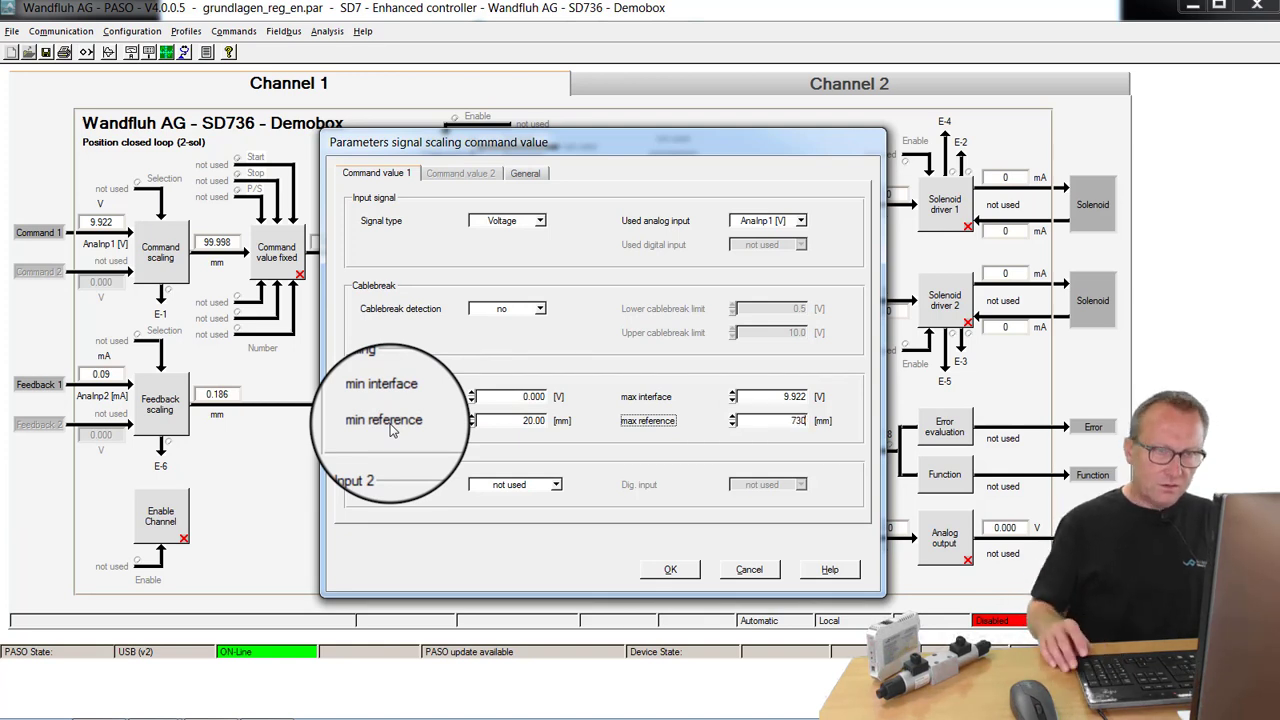
left_click(670, 569)
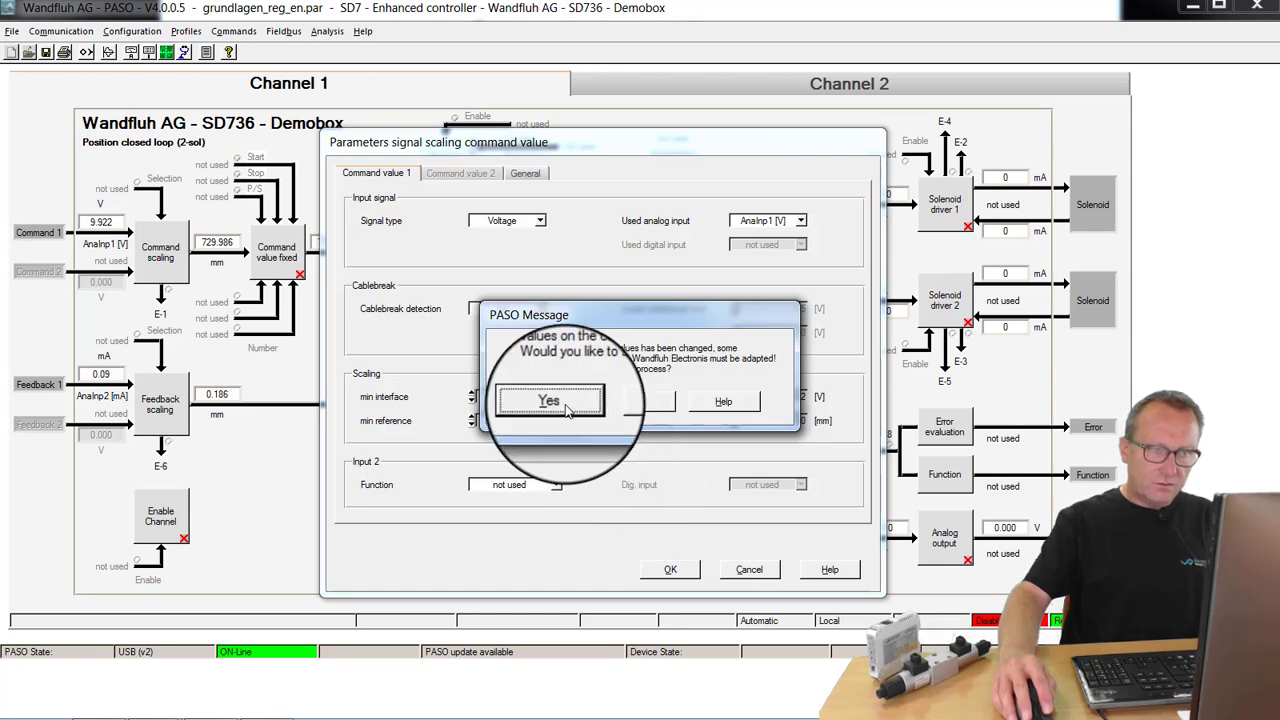
left_click(553, 400)
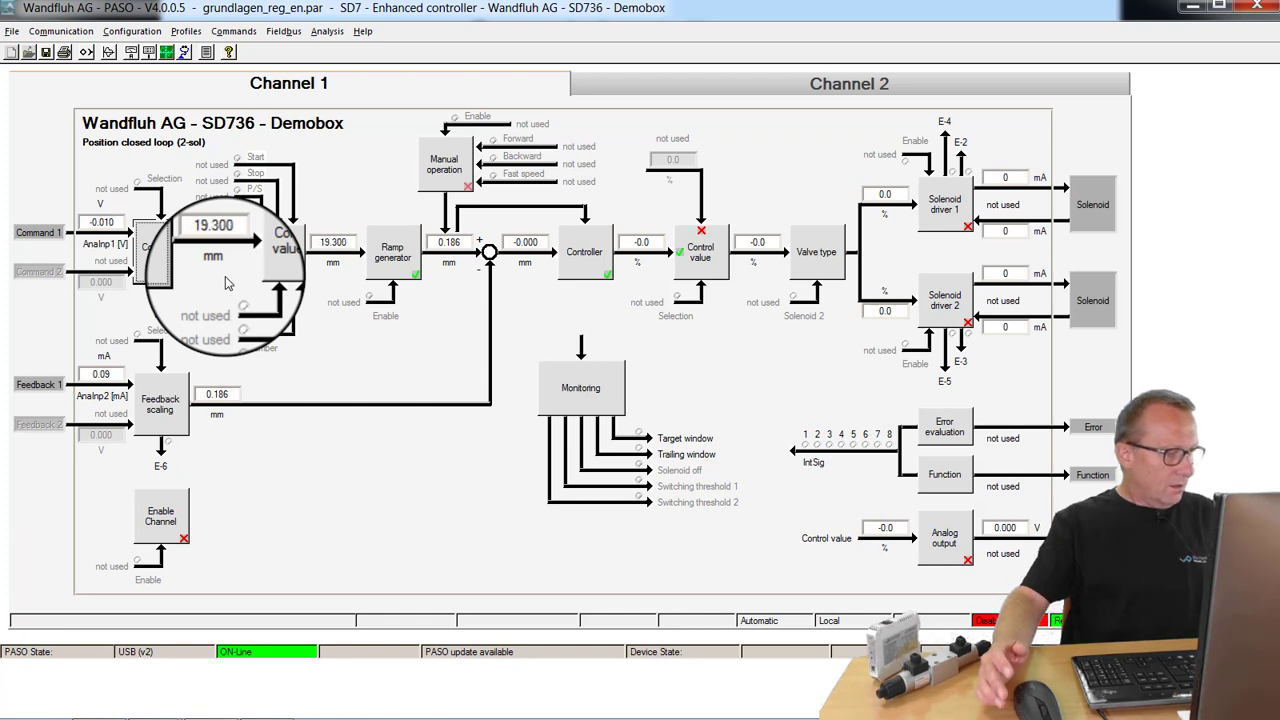
In the ramp generator parameters, set both Speed + and Speed - to 100 mm/s
left_click(406, 274)
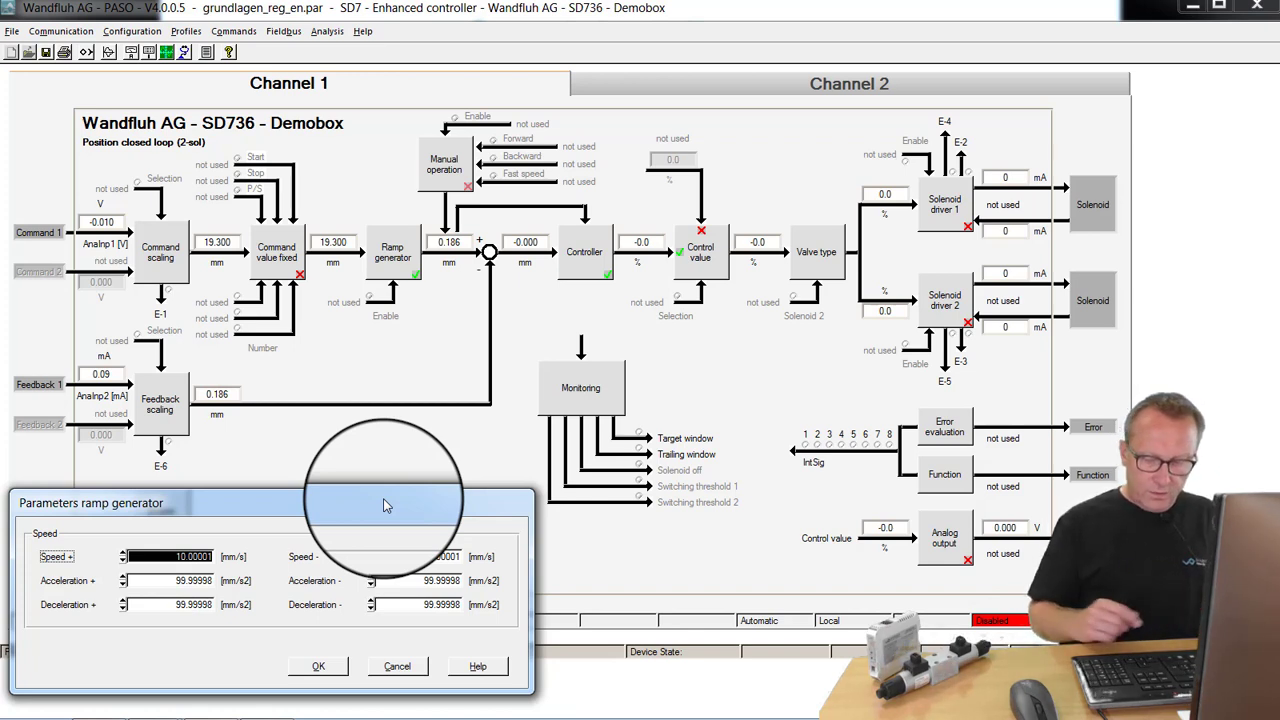
type("100")
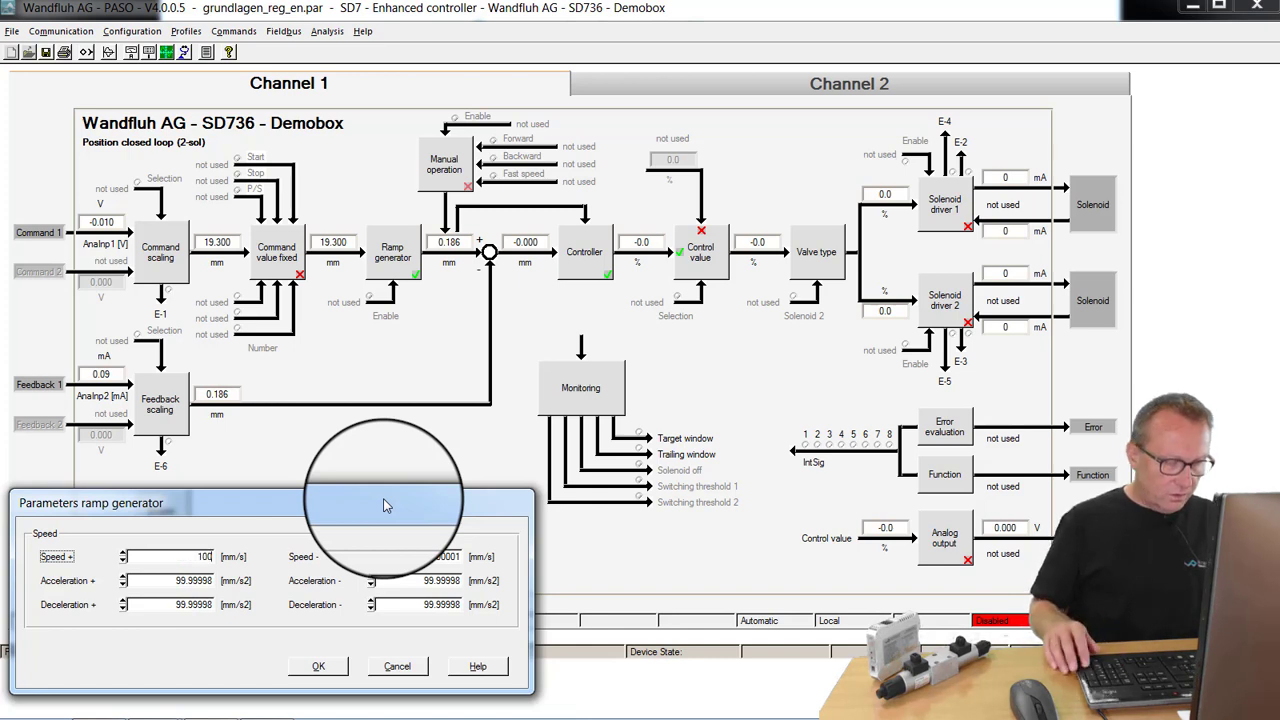
key("Tab")
type("100")
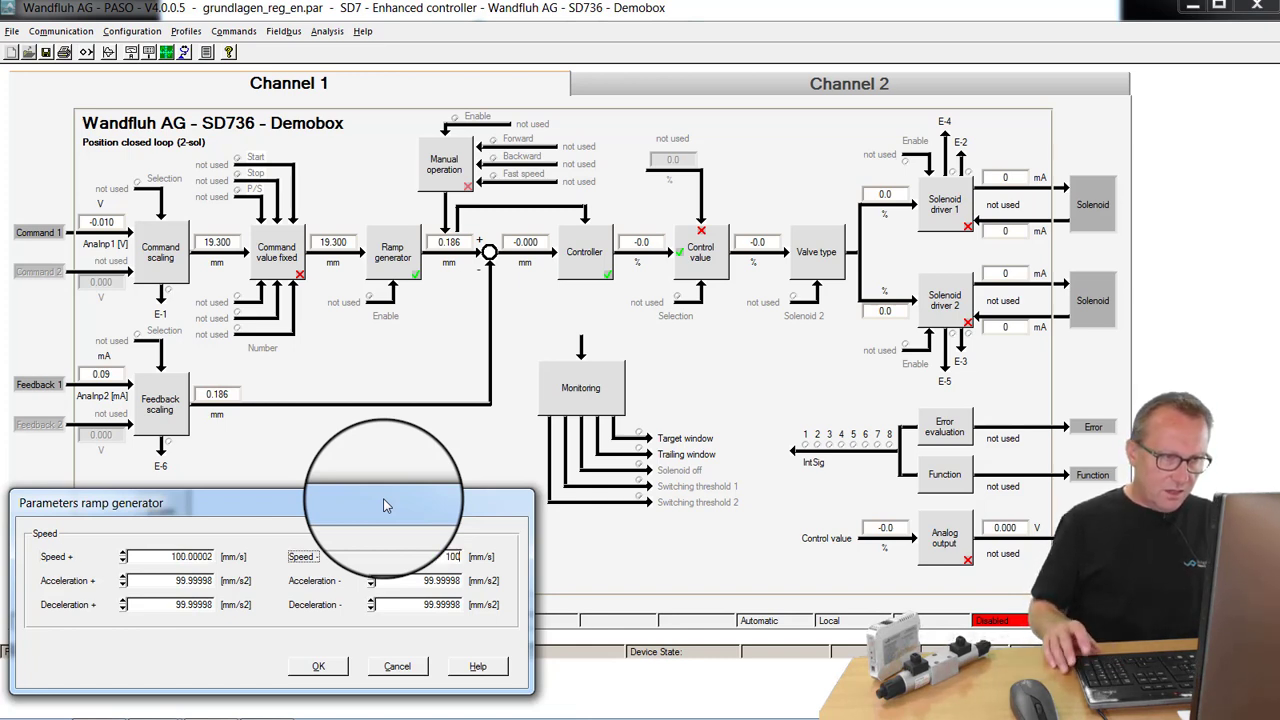
key("Tab")
Set the ramp generator's accelerations and decelerations in both directions to 200 mm/s2 and accept the parameters
type("200")
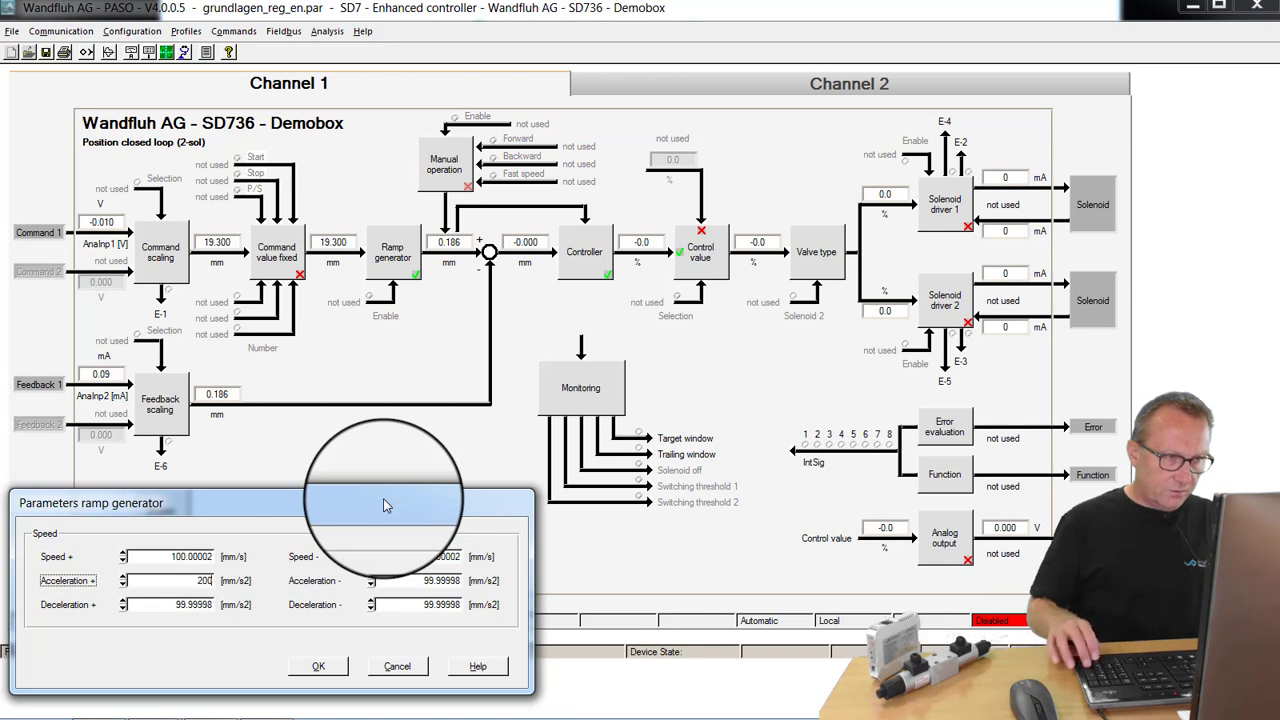
key("Tab")
type("200")
key("Tab")
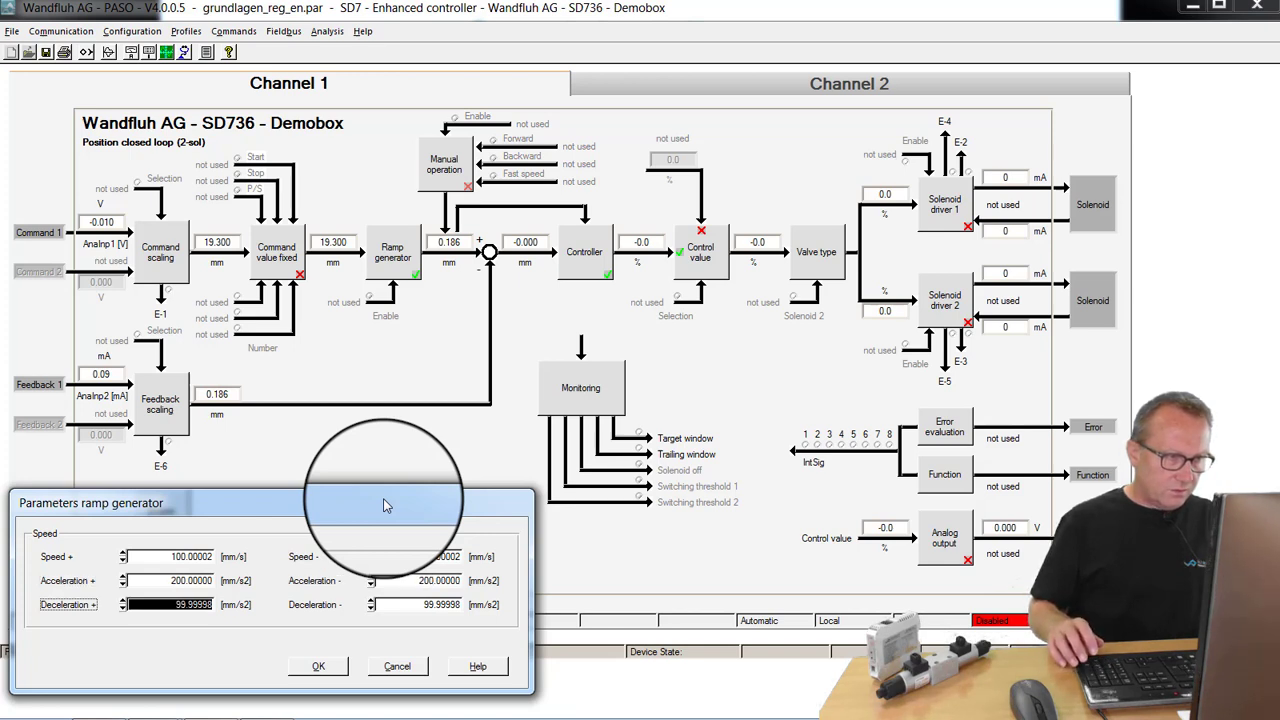
type("200")
key("Tab")
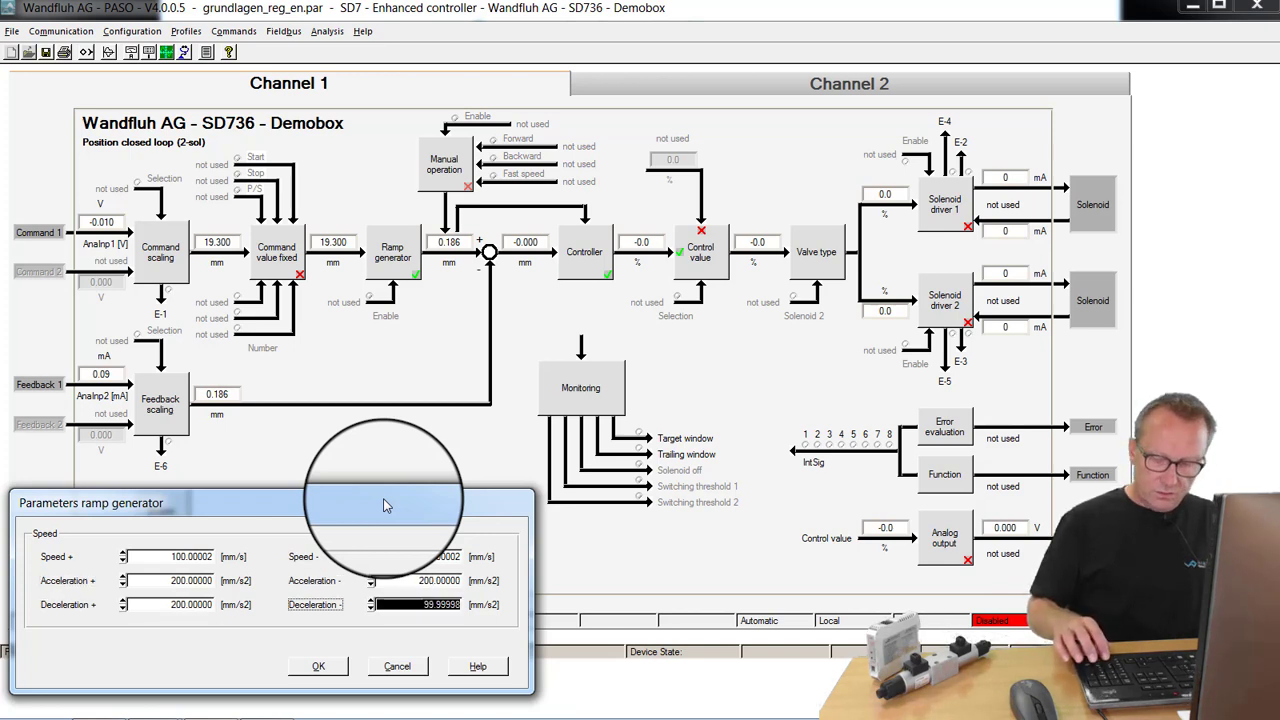
type("200")
key("Tab")
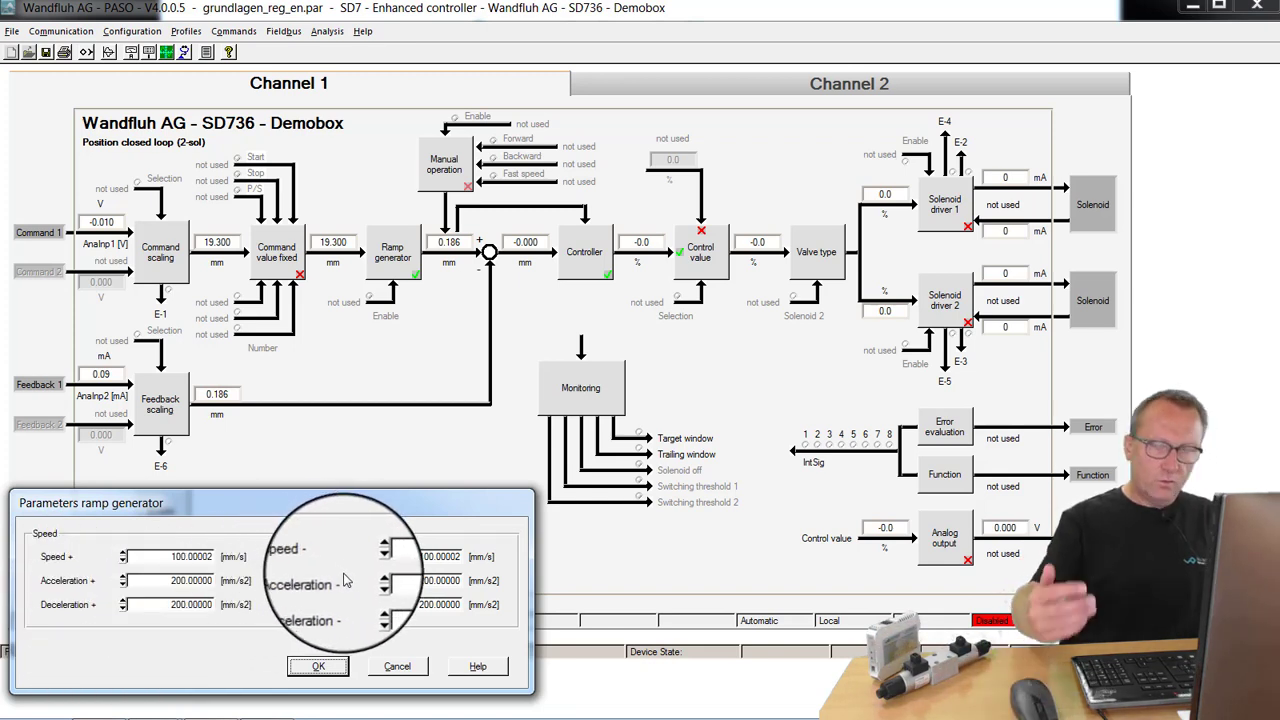
left_click(322, 666)
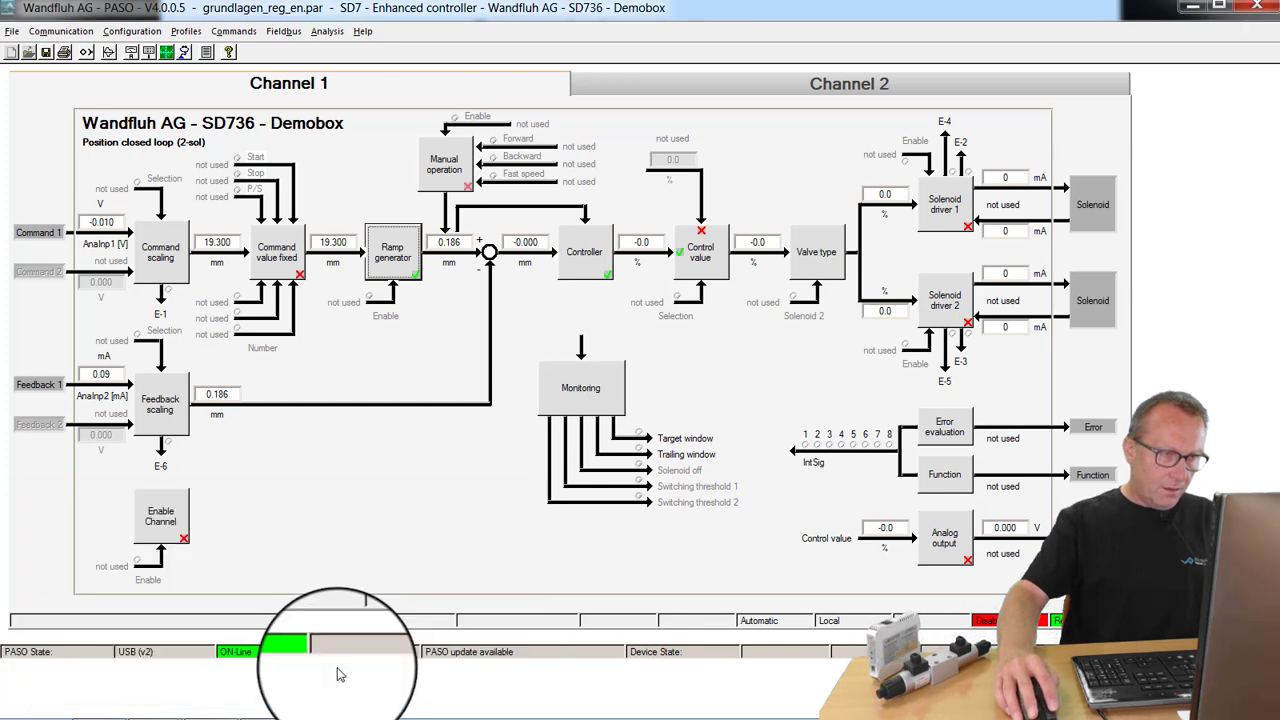
Assign output SolOutA to solenoid driver 1, with Imin 100 mA and Imax 900 mA, and accept the parameters
double_click(940, 222)
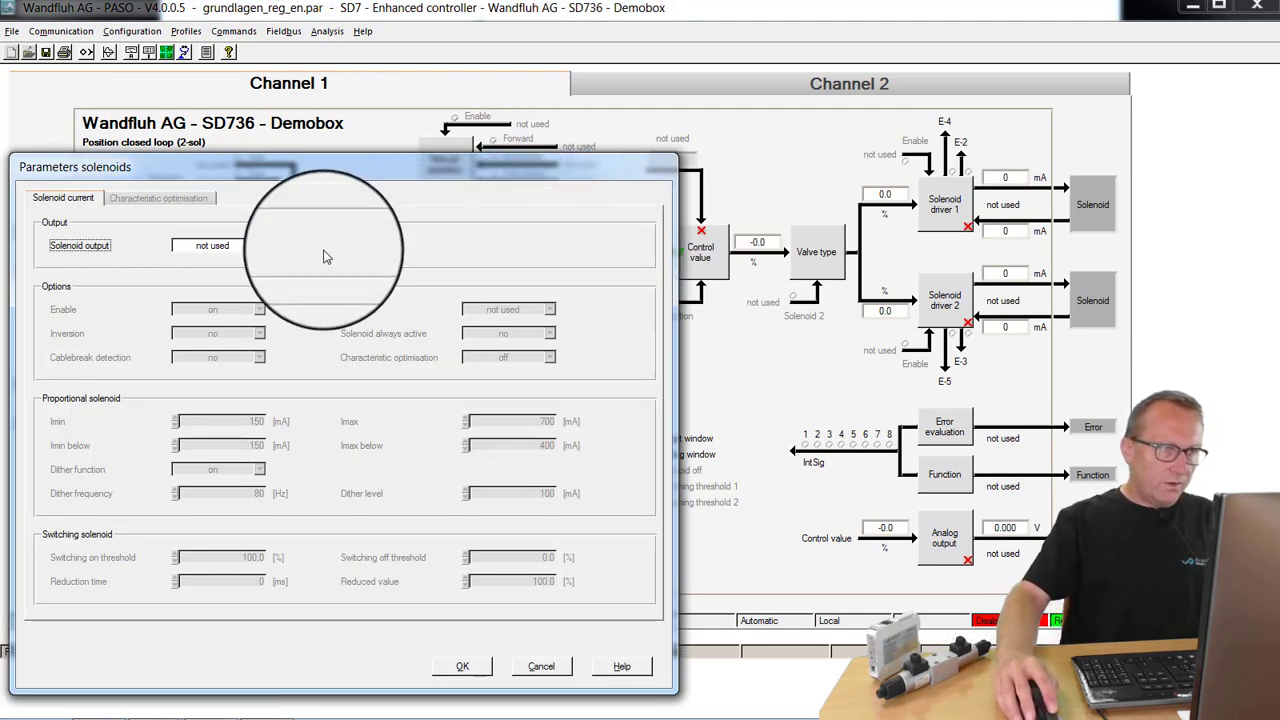
left_click(238, 247)
left_click(236, 263)
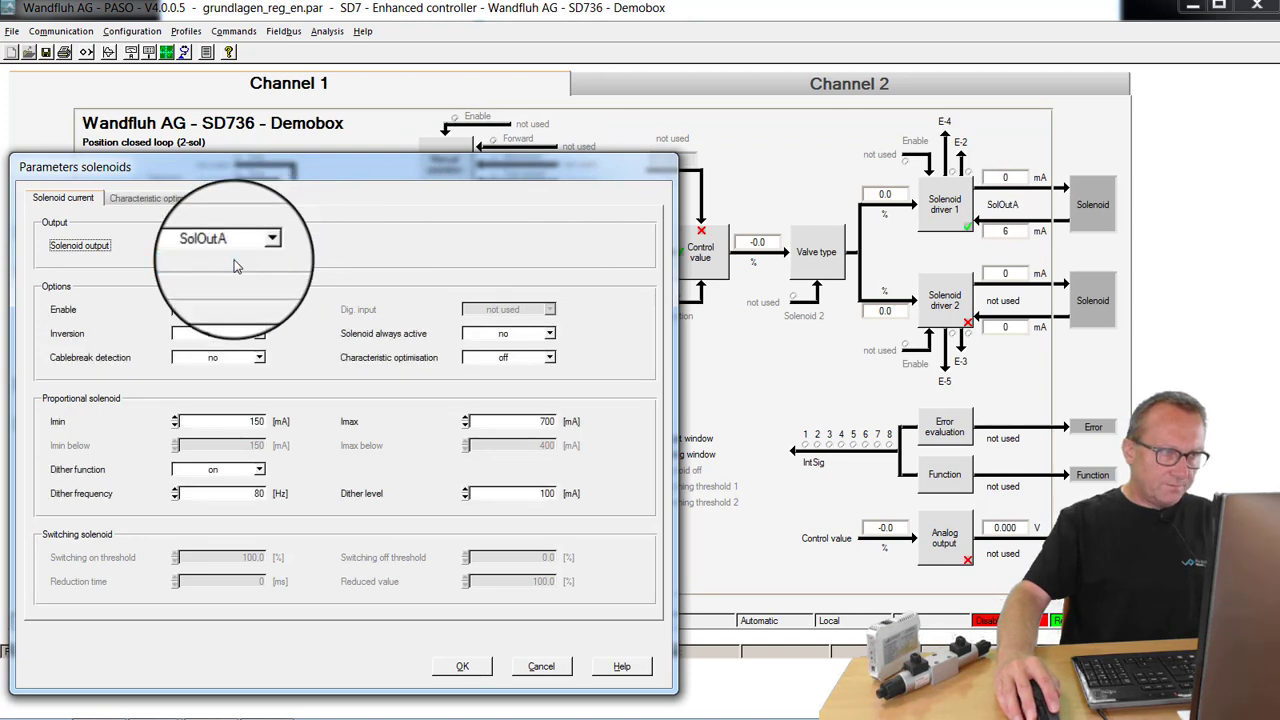
left_click(62, 423)
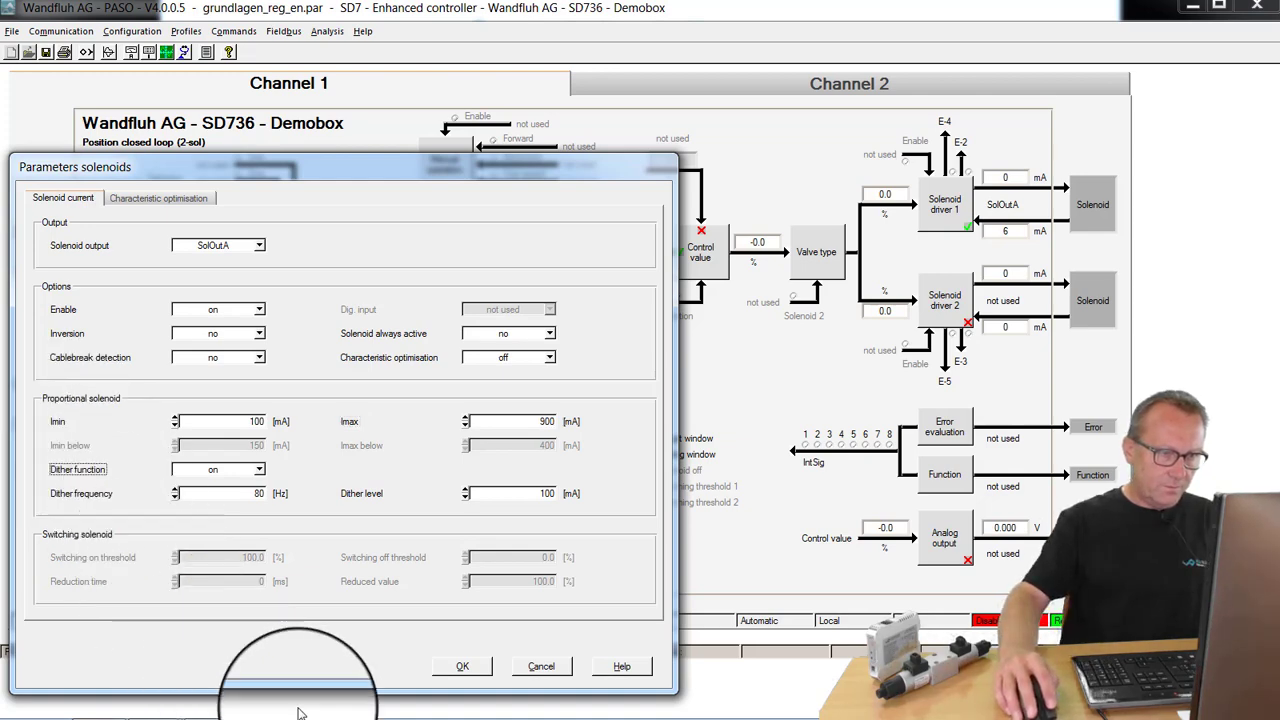
left_click(462, 666)
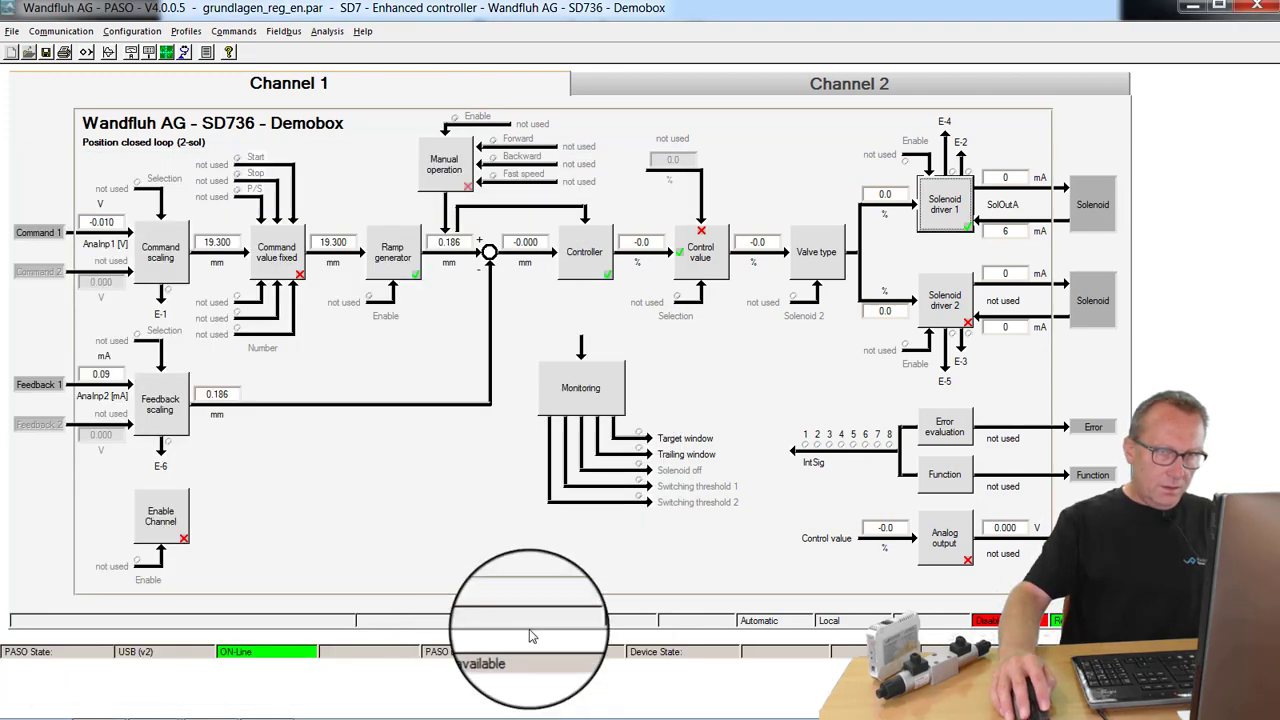
Assign output SolOutB to solenoid driver 2, with Imin 100 mA and Imax 900 mA, and accept the parameters
left_click(945, 305)
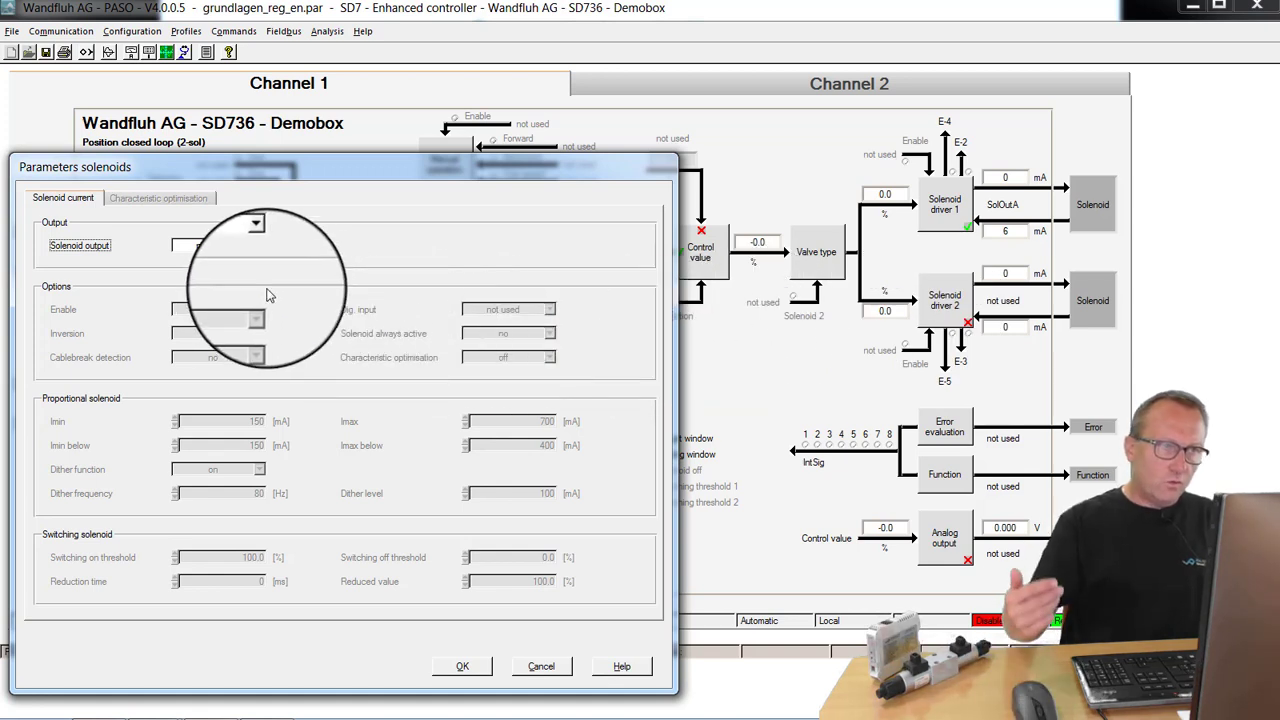
left_click(246, 248)
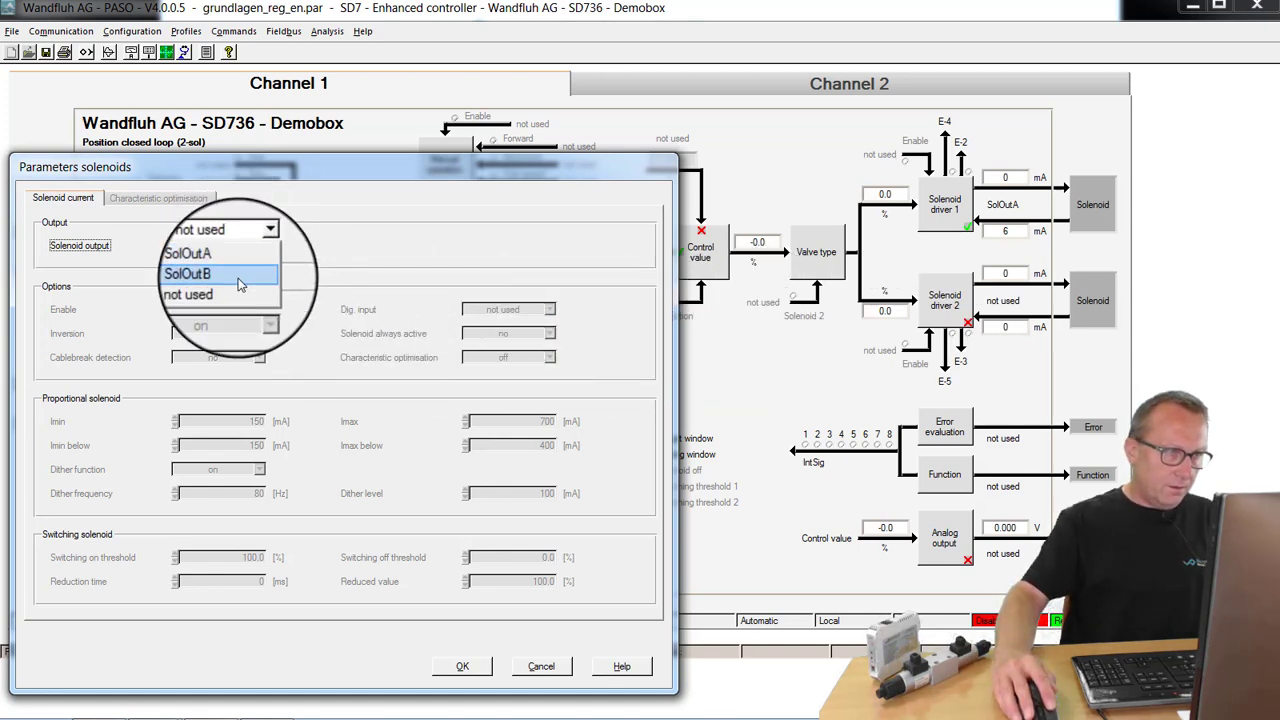
left_click(248, 272)
left_click(57, 421)
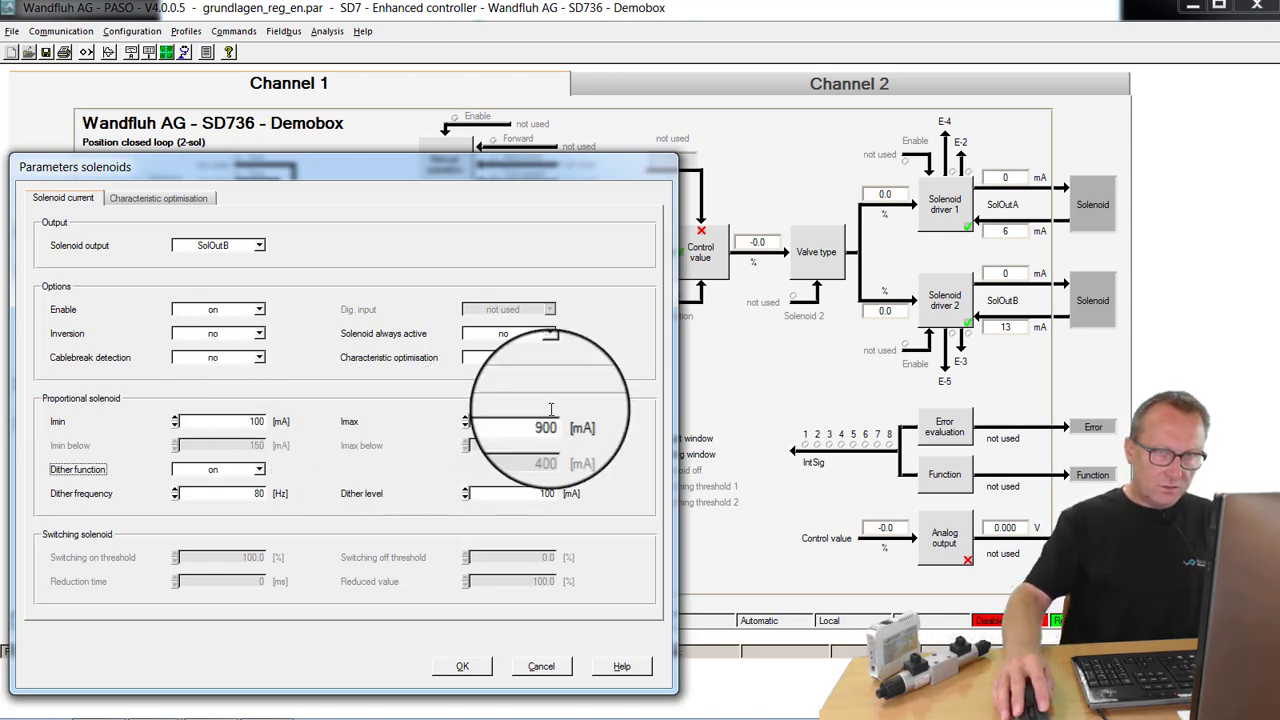
left_click(463, 667)
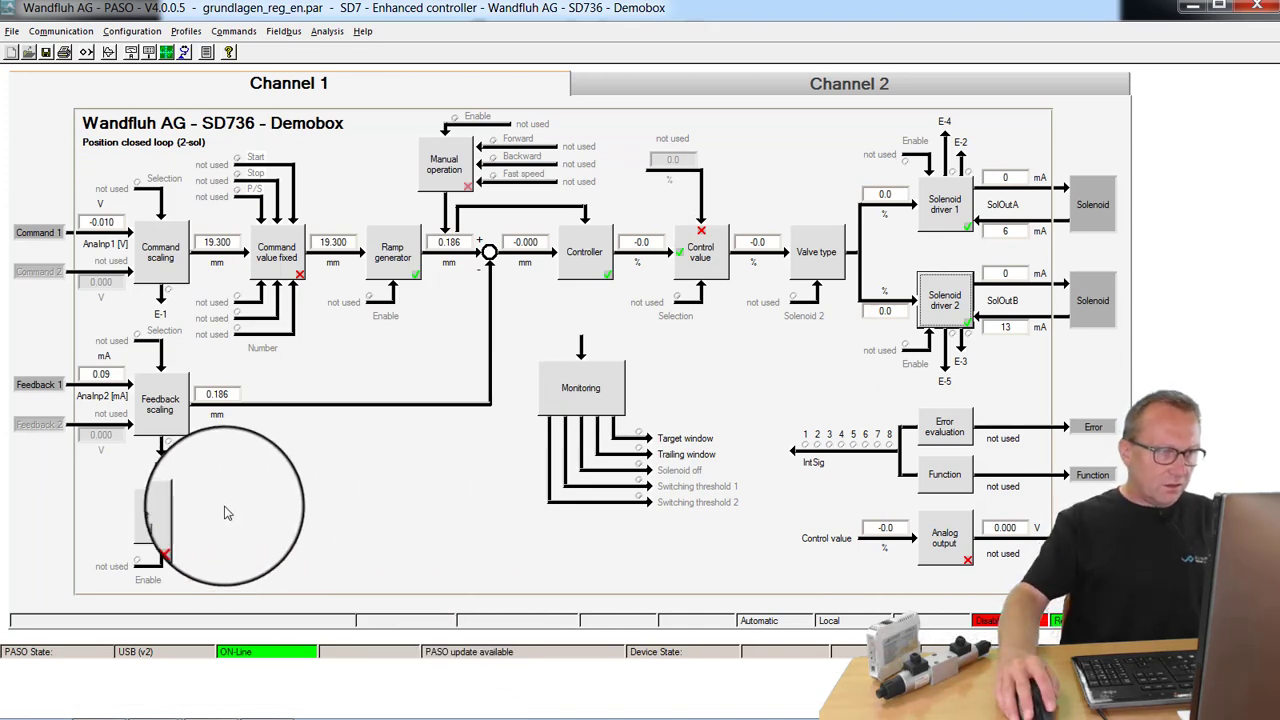
Set the channel enable to external using digital input DigInp1 and accept the channel parameters
left_click(186, 520)
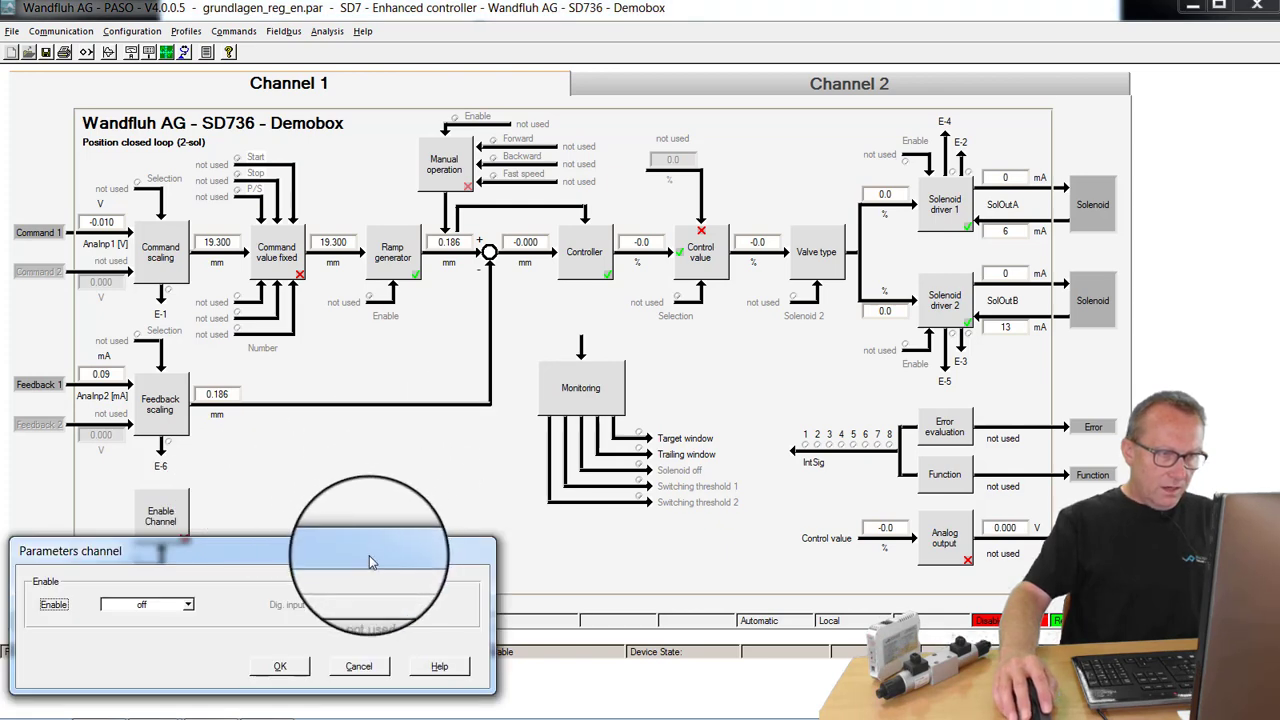
left_click_drag(372, 540, 793, 365)
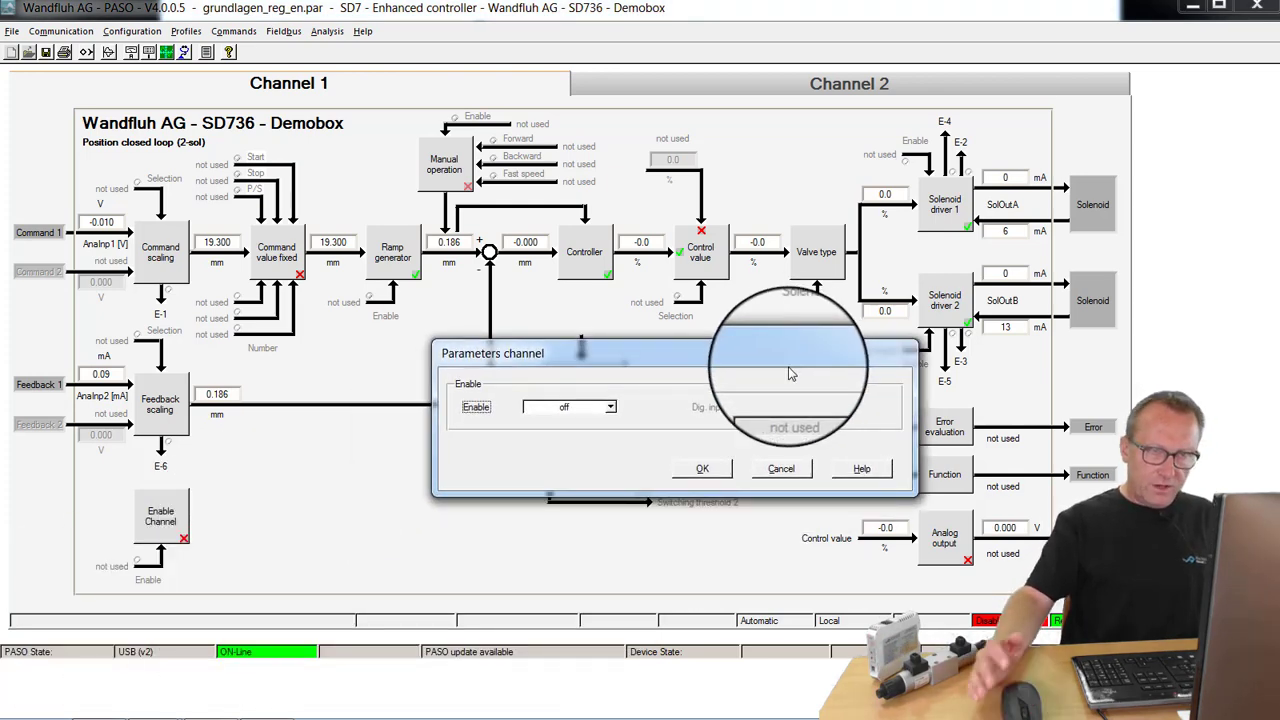
left_click(609, 407)
left_click(568, 455)
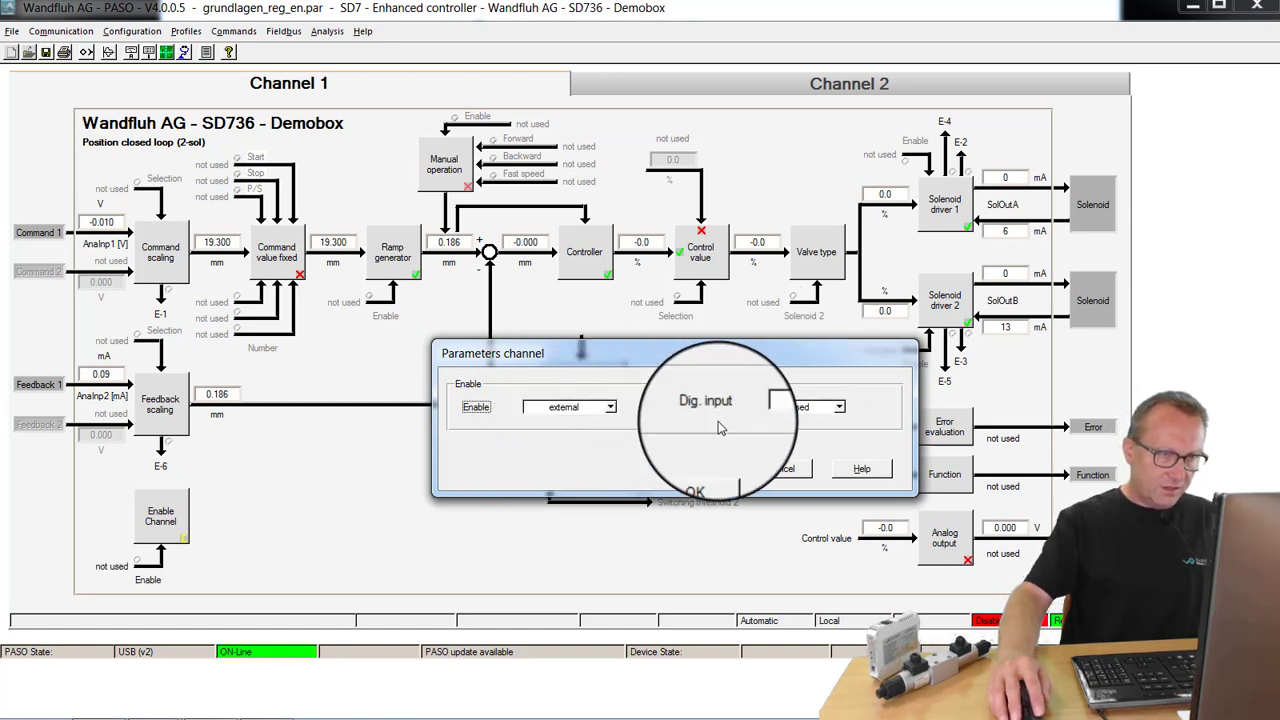
left_click(795, 410)
left_click(793, 424)
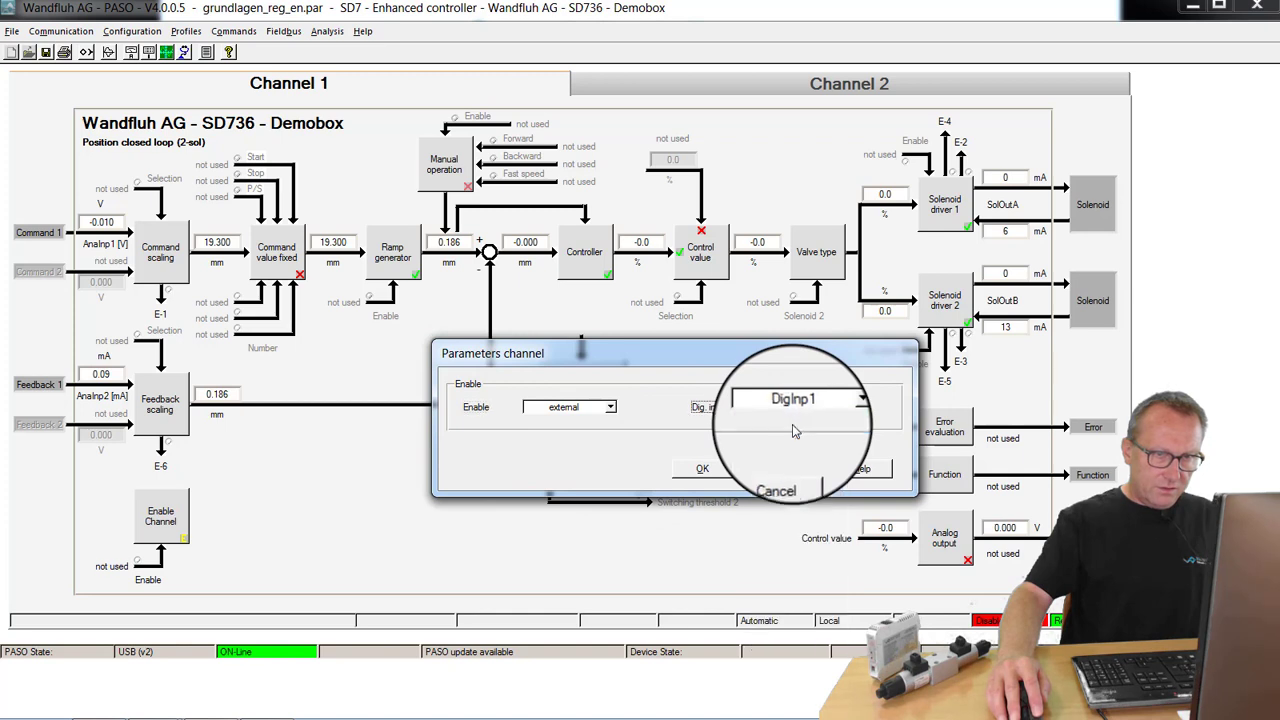
left_click(723, 472)
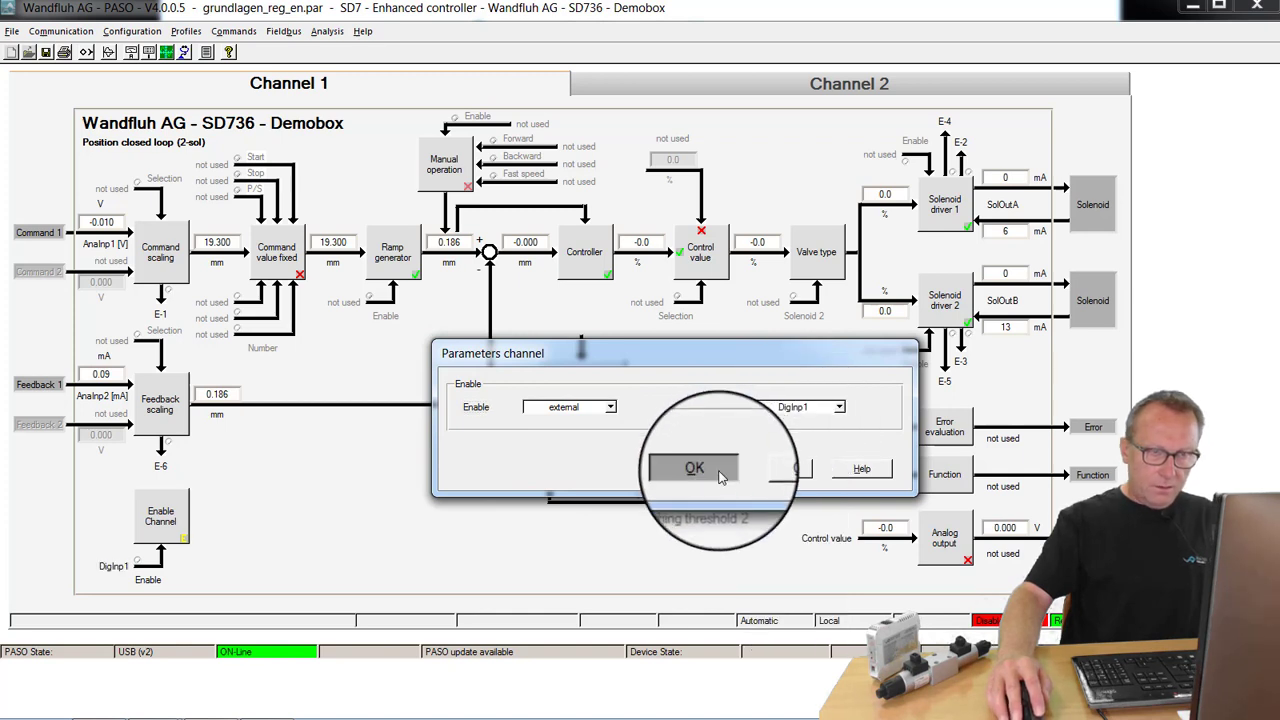